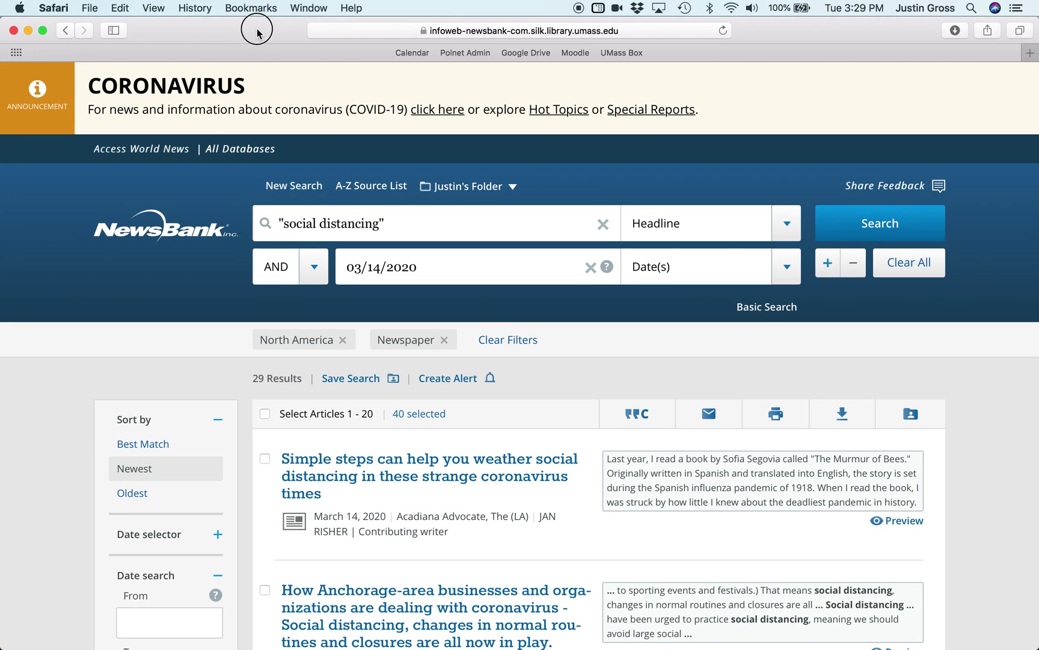
# - Review the "social distancing" headline search for 03/14/2020, including its filters, result list and current article selection
pyautogui.scroll(-1, 86, 268)
pyautogui.scroll(-3, 85, 274)
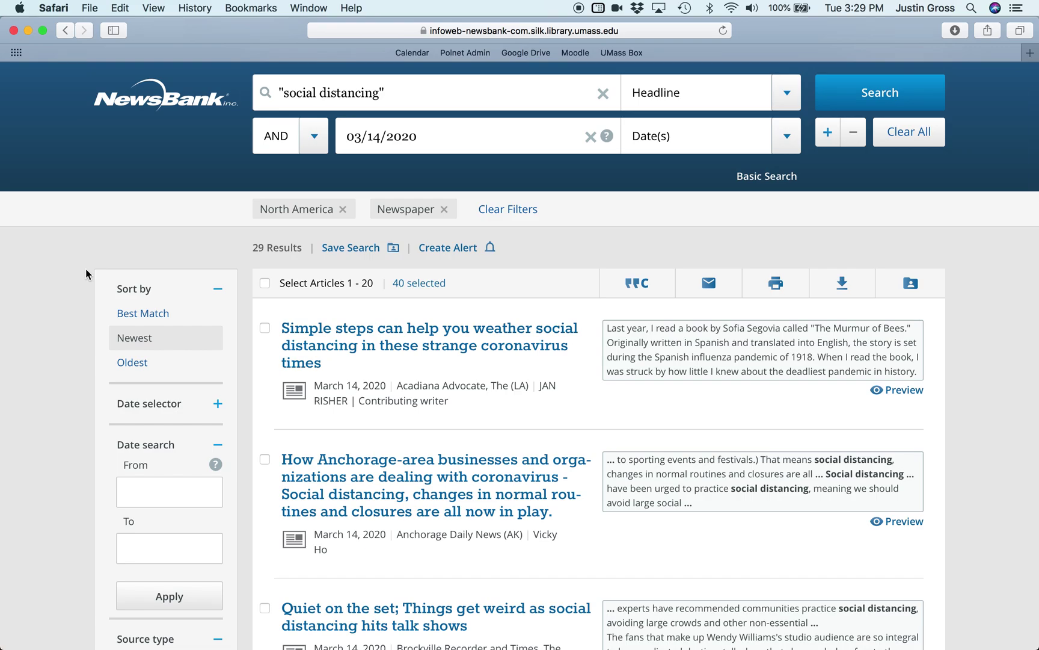
pyautogui.scroll(-3, 86, 269)
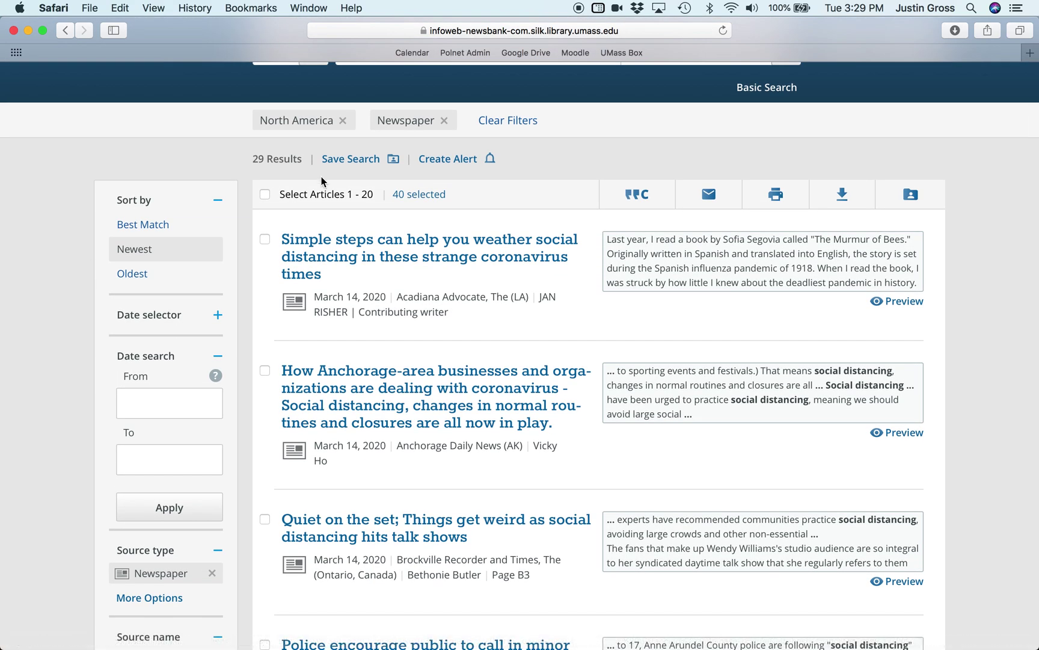
pyautogui.scroll(2, 69, 225)
pyautogui.scroll(2, 69, 225)
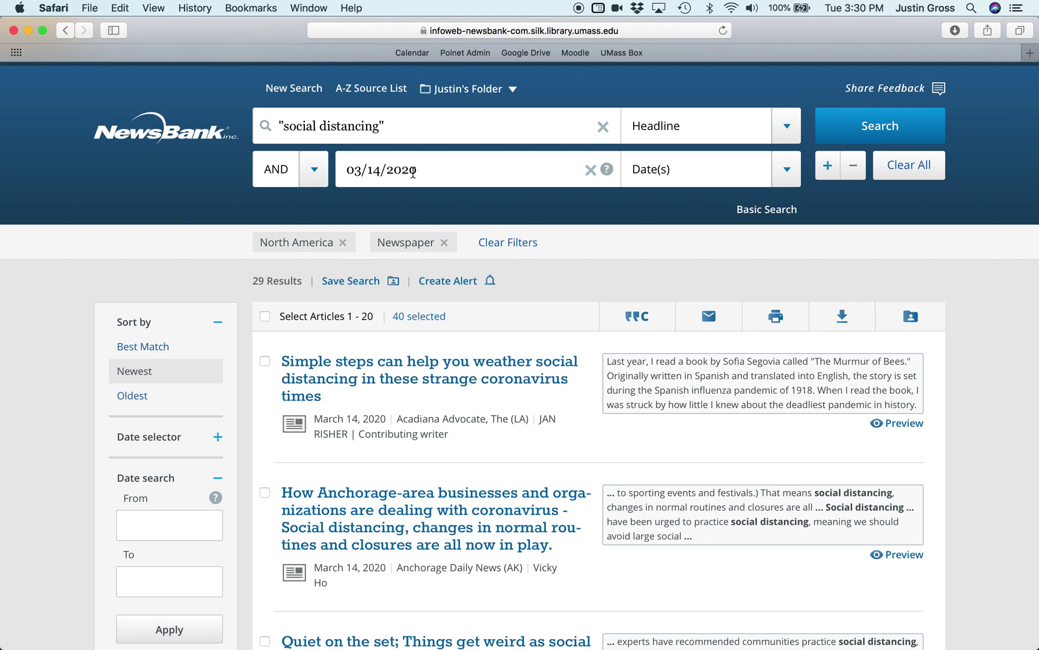
pyautogui.scroll(-3, 181, 286)
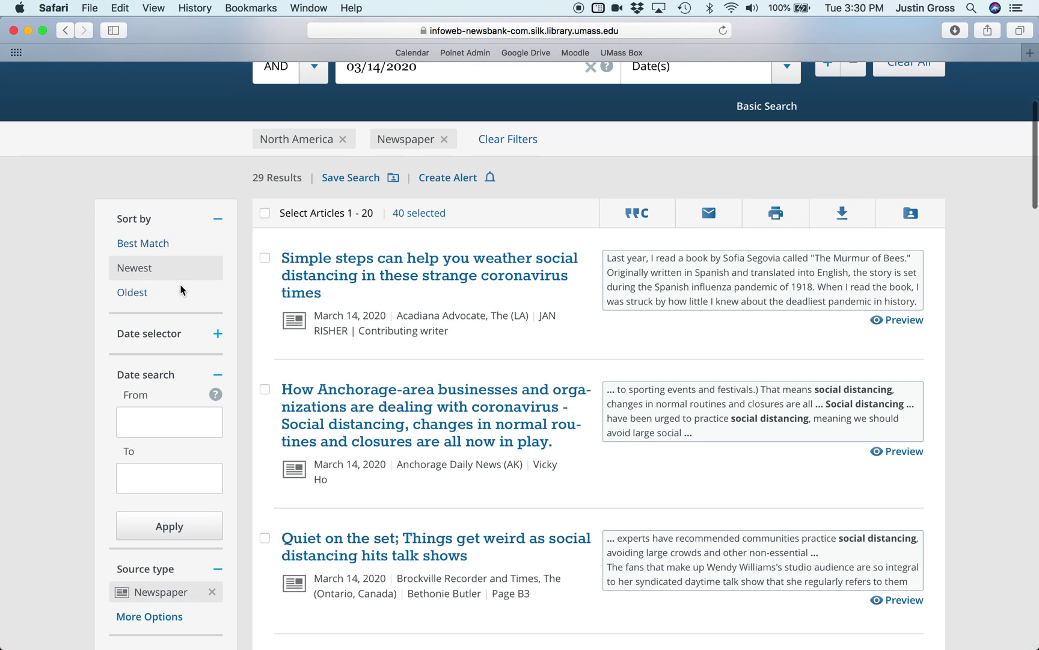
pyautogui.scroll(-1, 180, 290)
pyautogui.scroll(-15, 260, 332)
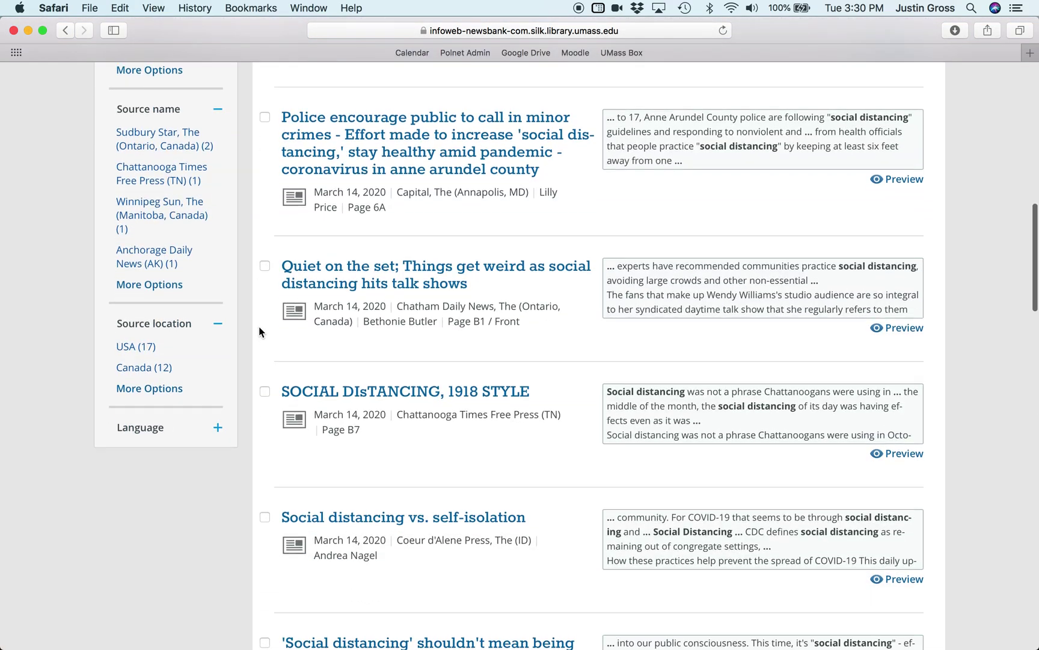
pyautogui.scroll(18, 259, 331)
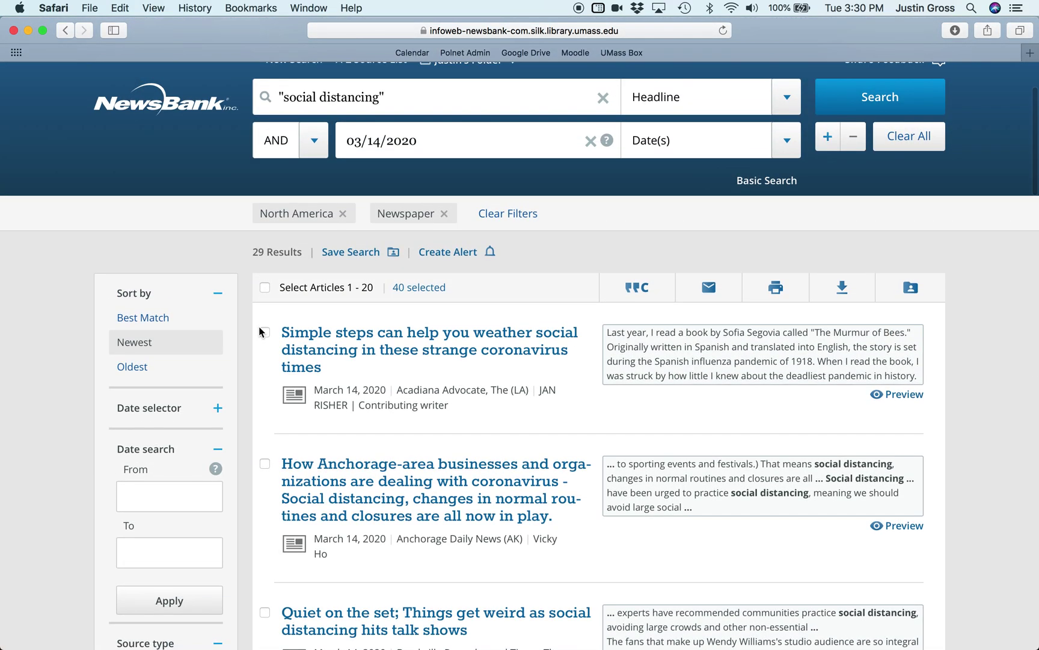
pyautogui.scroll(-3, 259, 332)
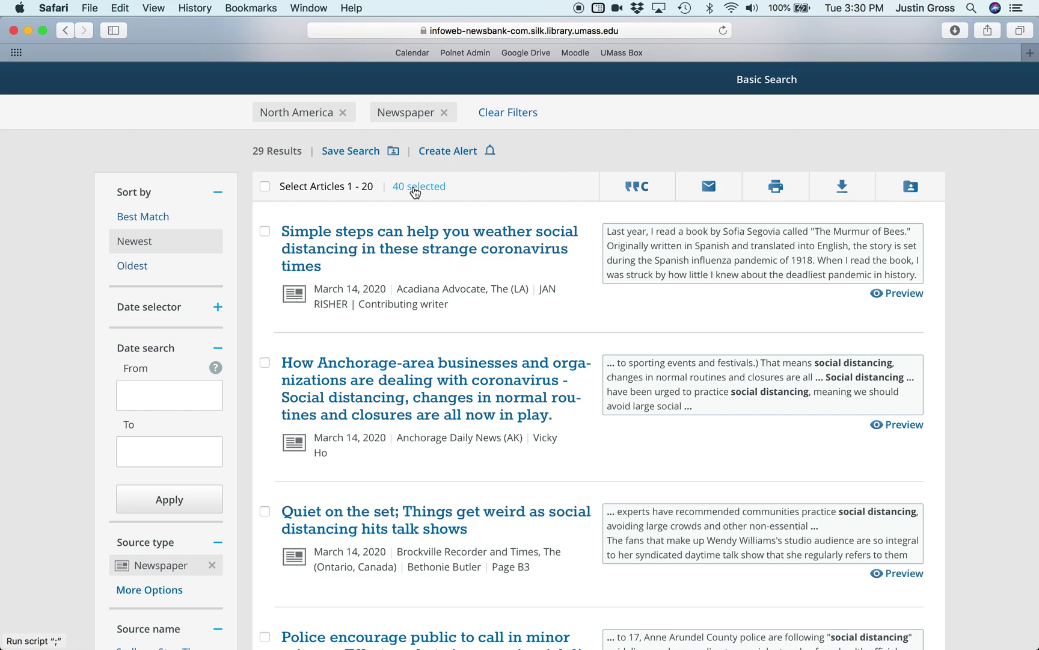
pyautogui.scroll(5, 538, 141)
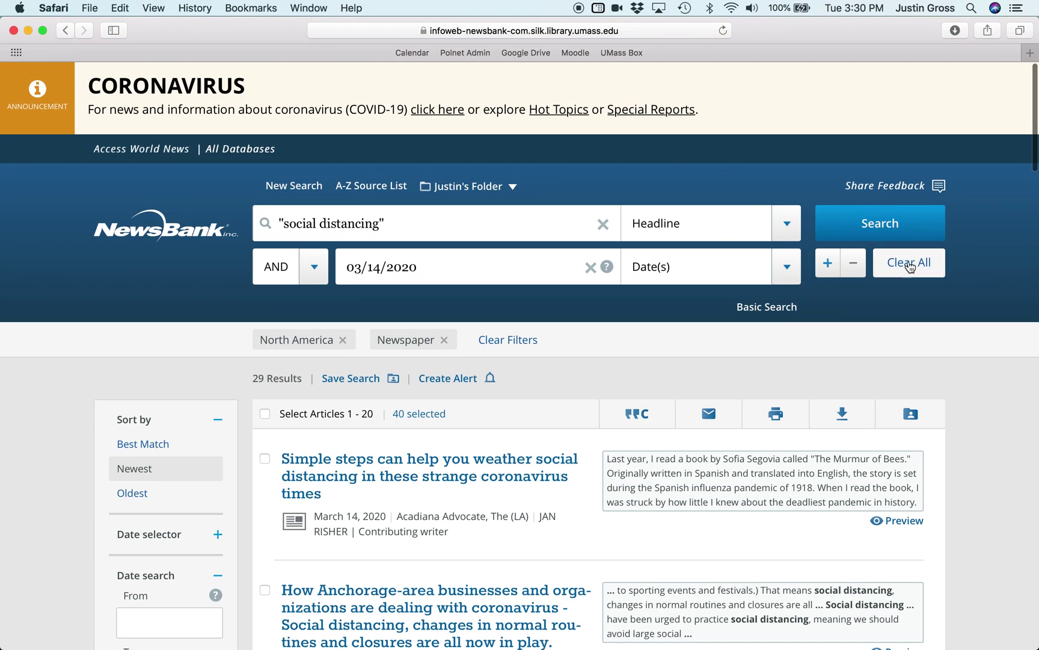
# - Review the list of currently selected articles and clear all selections
pyautogui.scroll(-5, 612, 324)
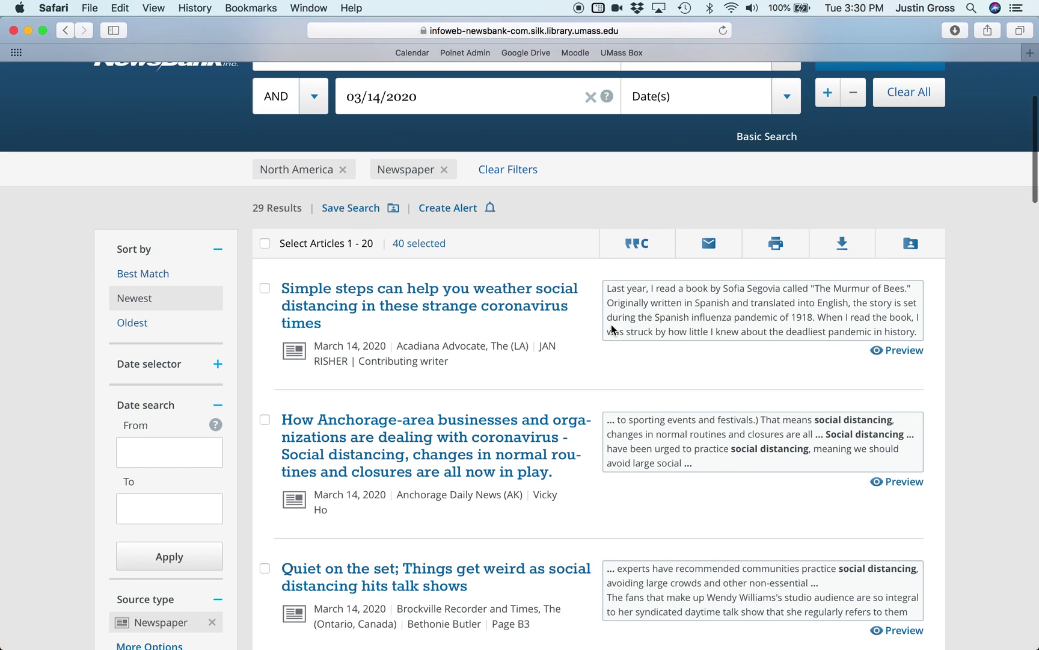
pyautogui.scroll(-4, 611, 324)
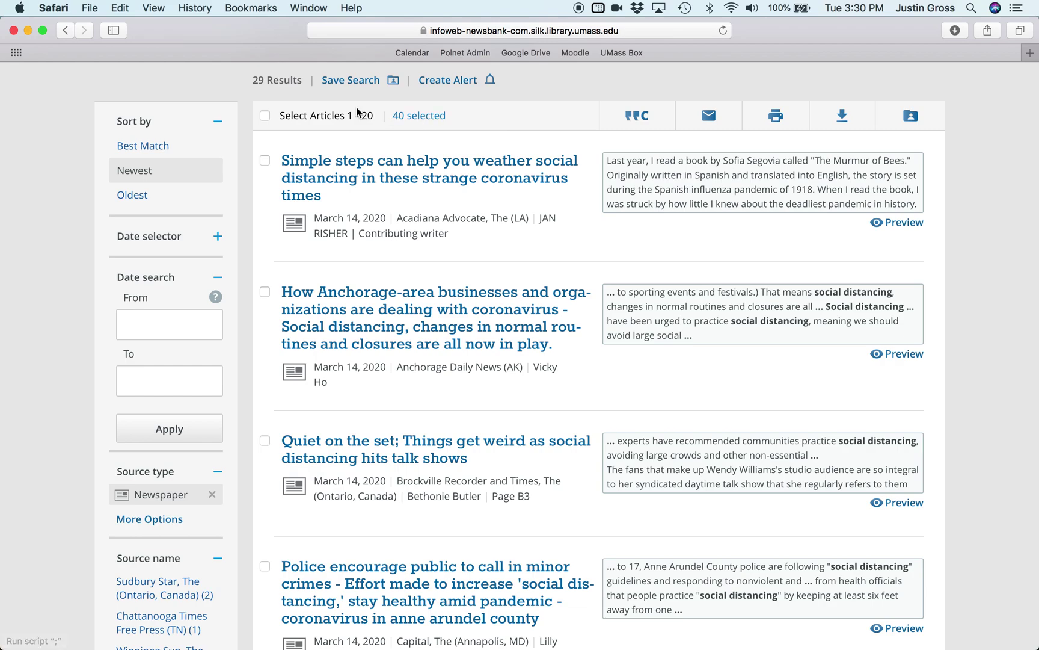
pyautogui.click(424, 117)
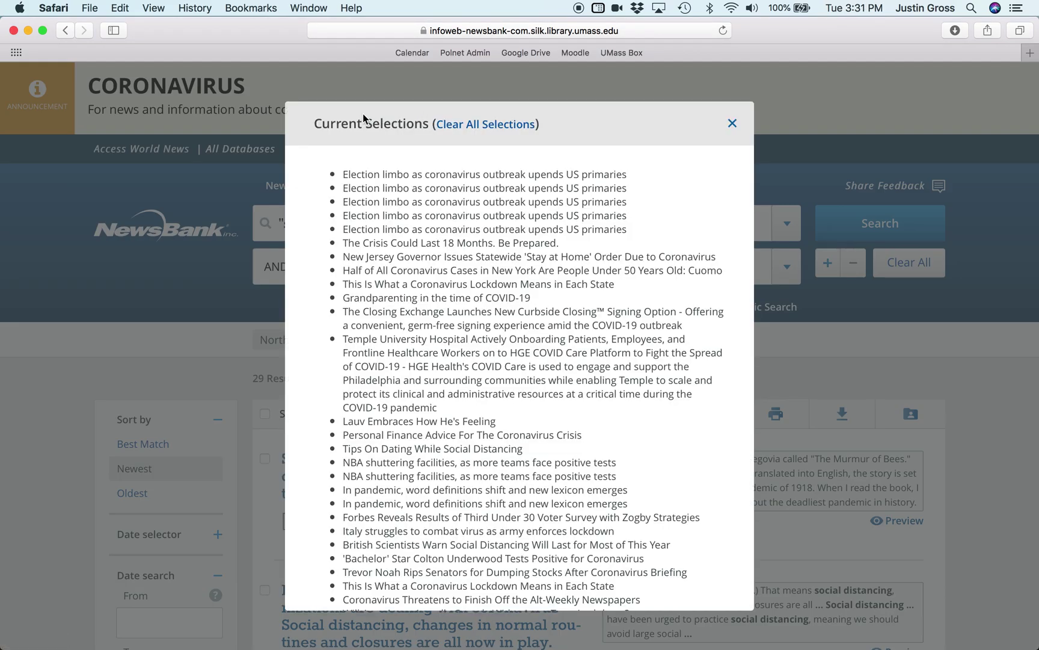
pyautogui.scroll(-10, 349, 171)
pyautogui.scroll(5, 437, 170)
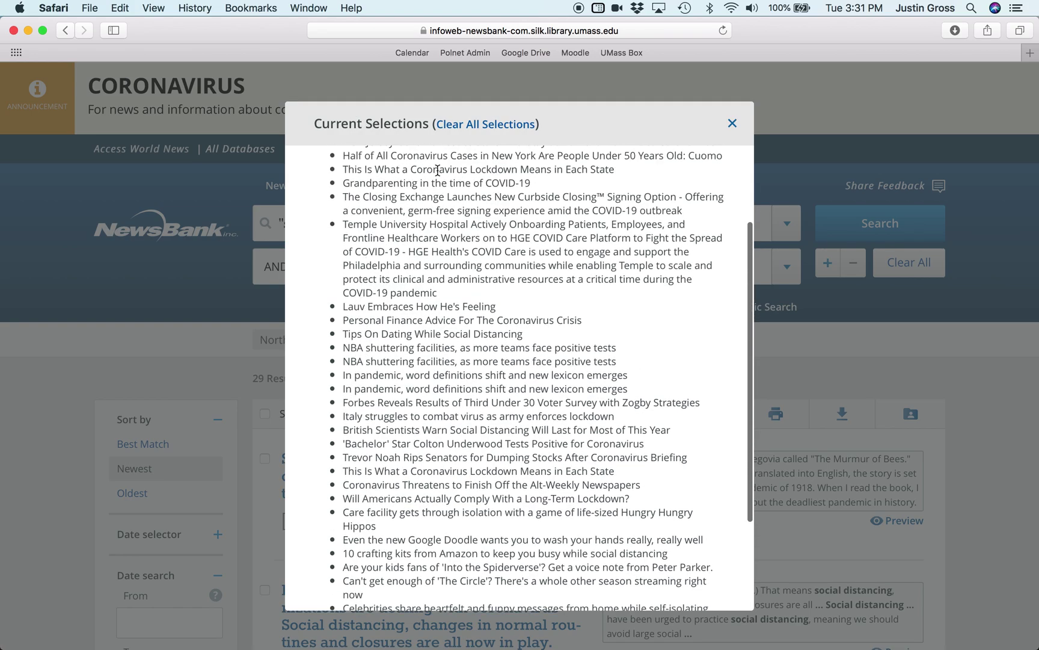
pyautogui.click(487, 125)
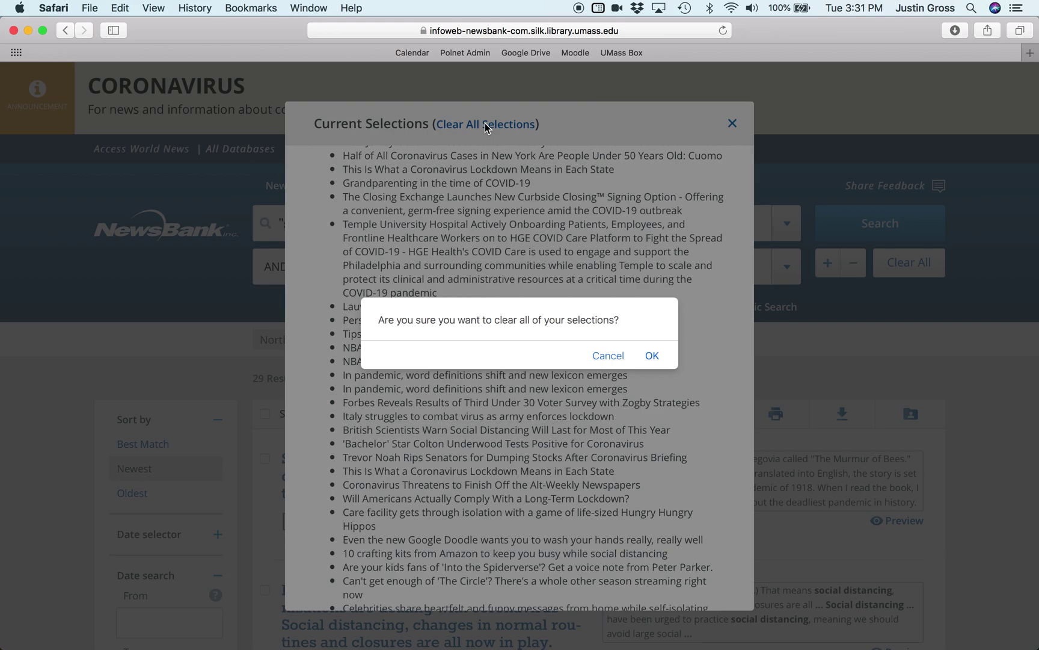
pyautogui.click(653, 358)
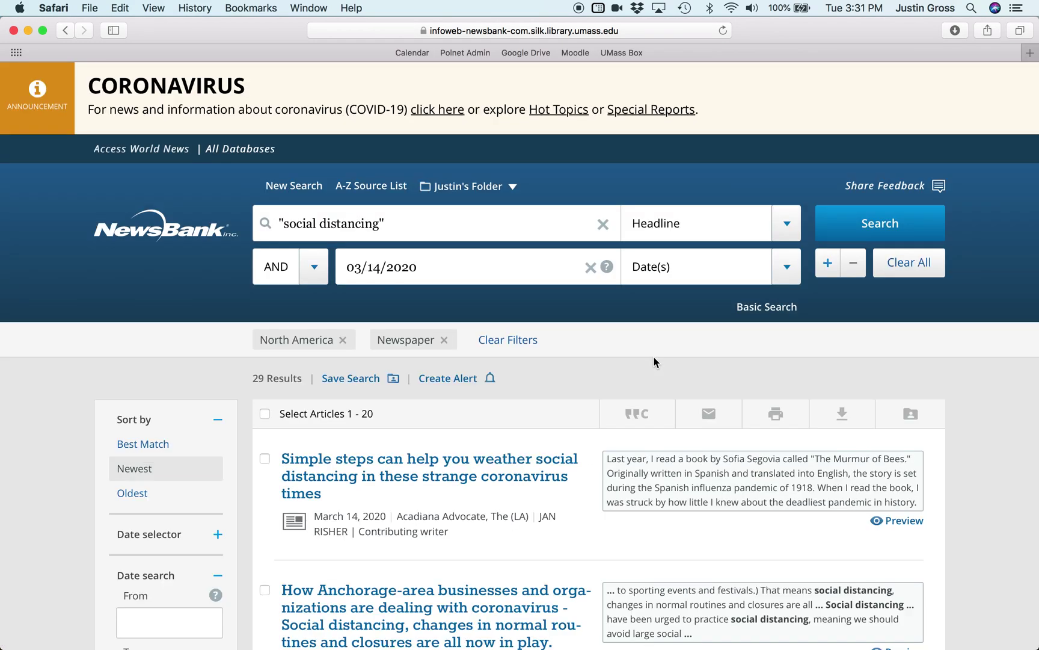
# - Look at the personal folder's options for saved articles, searches and alerts
pyautogui.scroll(-3, 654, 357)
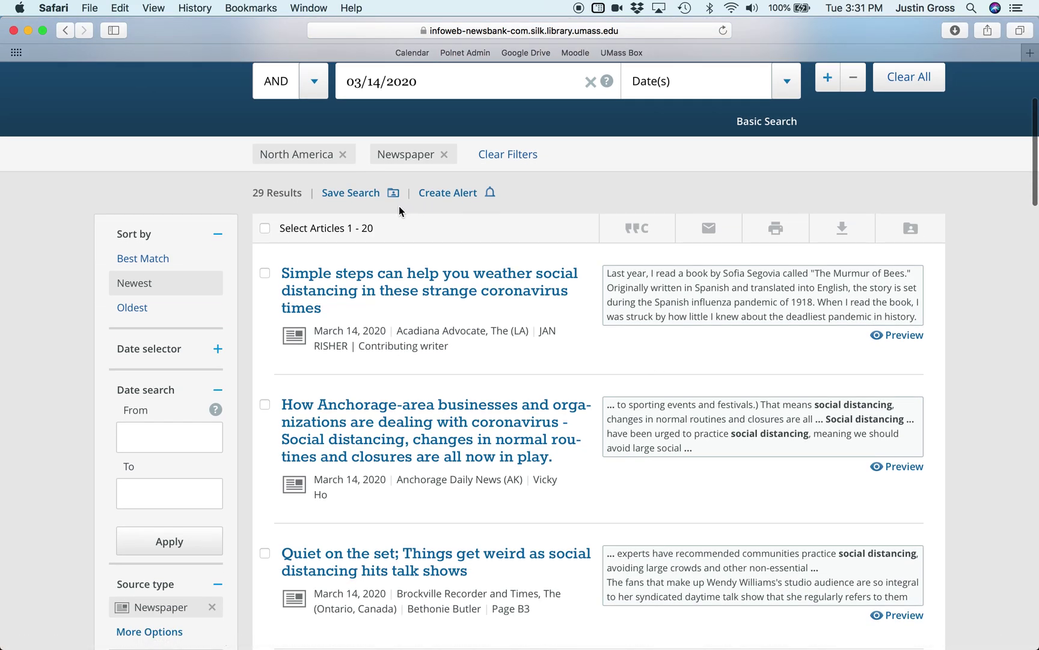
pyautogui.scroll(3, 444, 226)
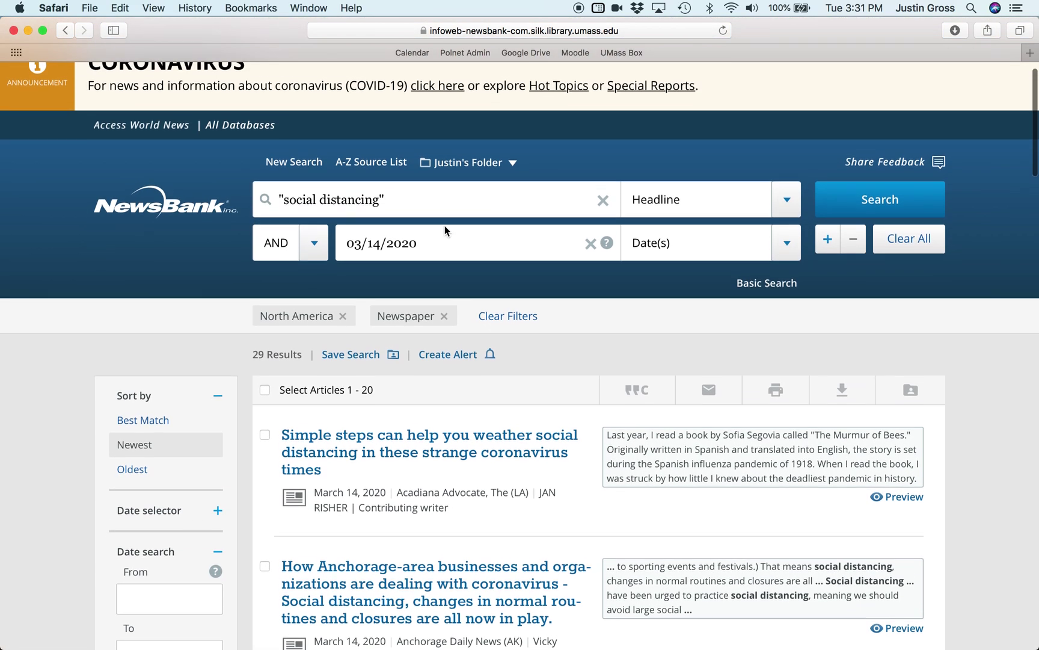
pyautogui.click(445, 170)
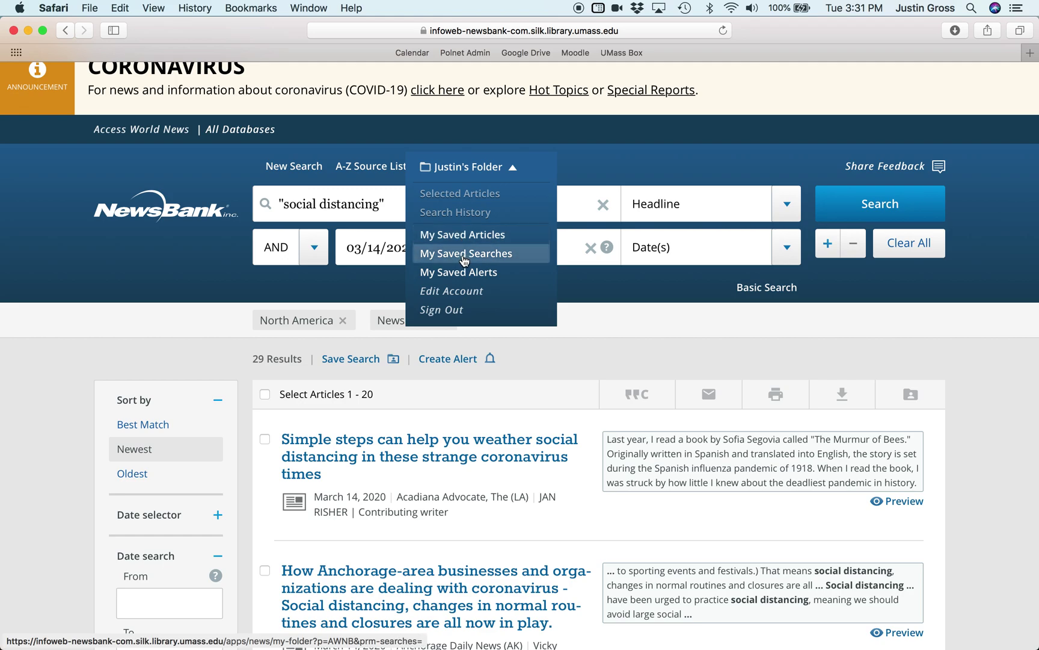
# - Select all articles on both results pages, covering articles 1-20 and 21-29
pyautogui.scroll(-5, 201, 332)
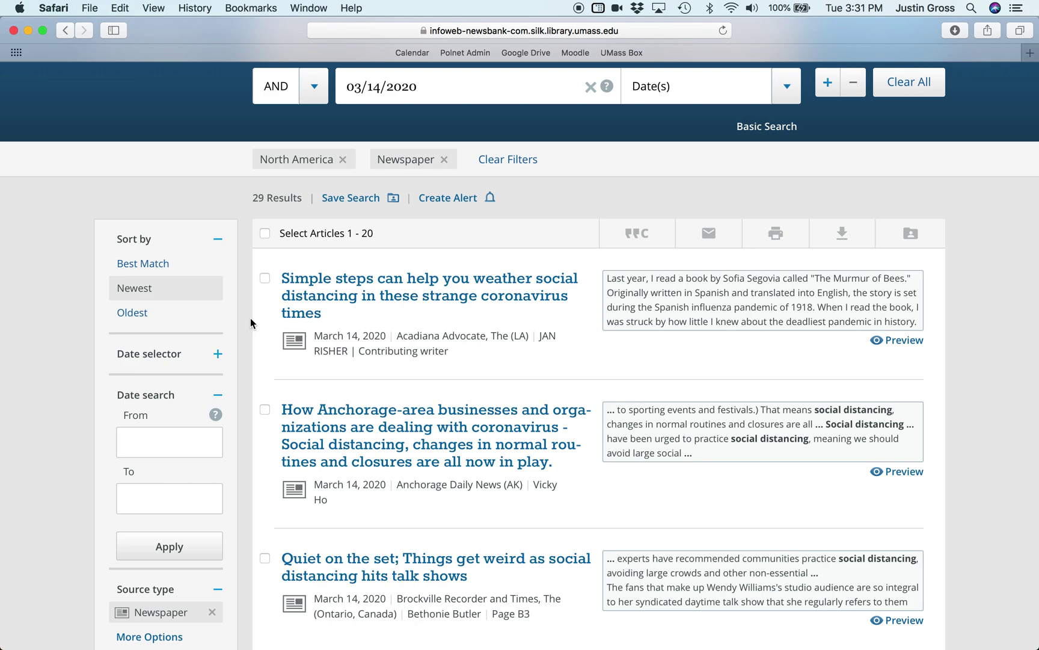
pyautogui.scroll(-3, 250, 318)
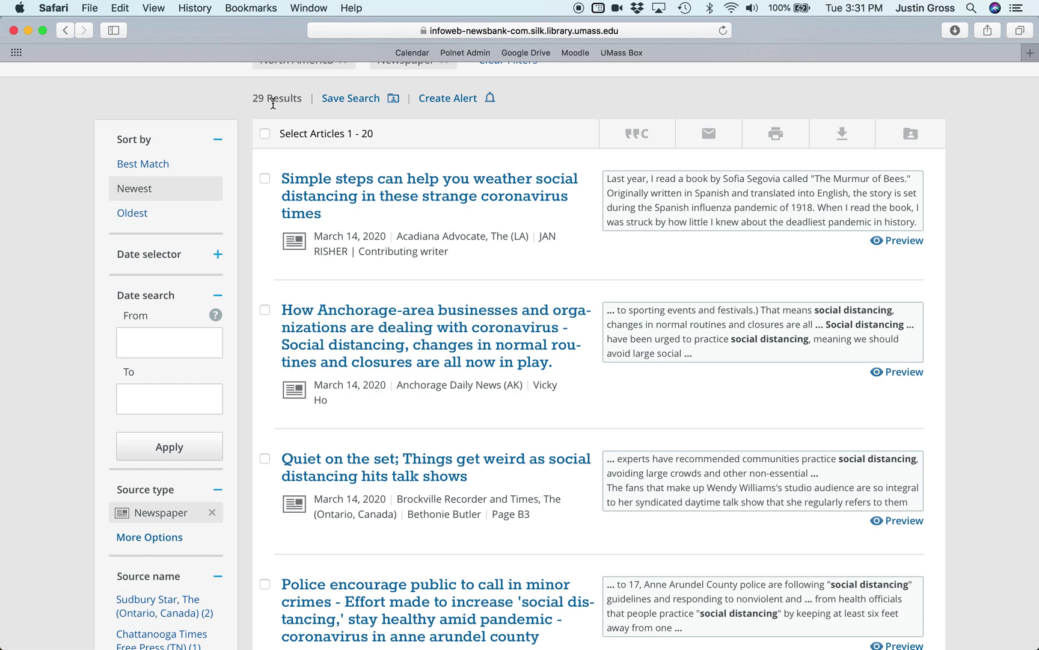
pyautogui.click(264, 133)
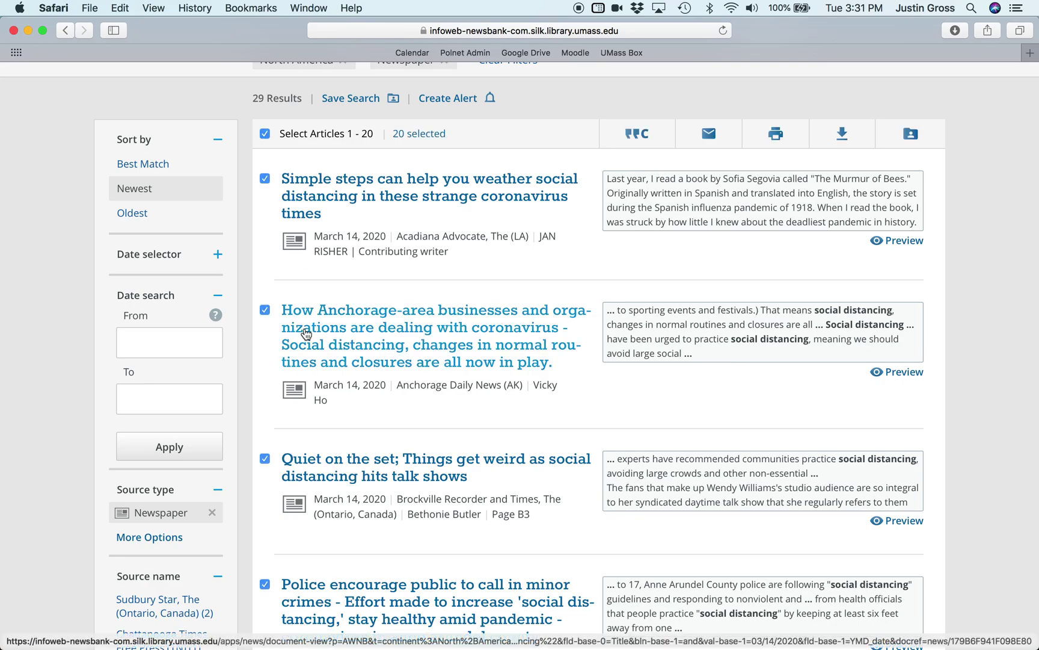
pyautogui.scroll(-20, 307, 335)
pyautogui.click(617, 581)
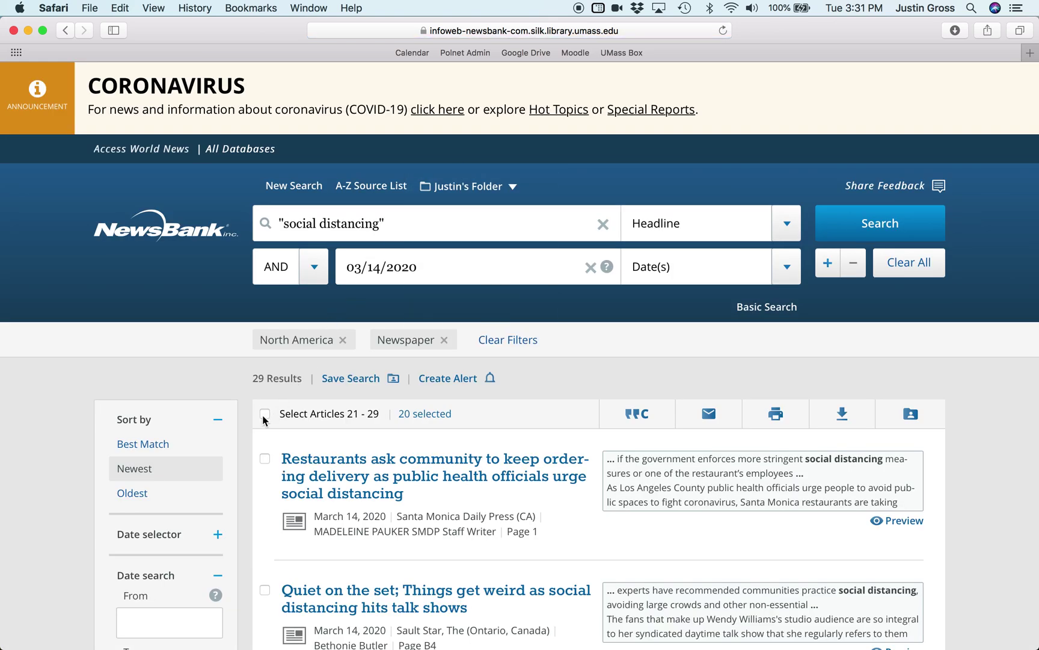
pyautogui.click(265, 416)
pyautogui.scroll(-5, 267, 421)
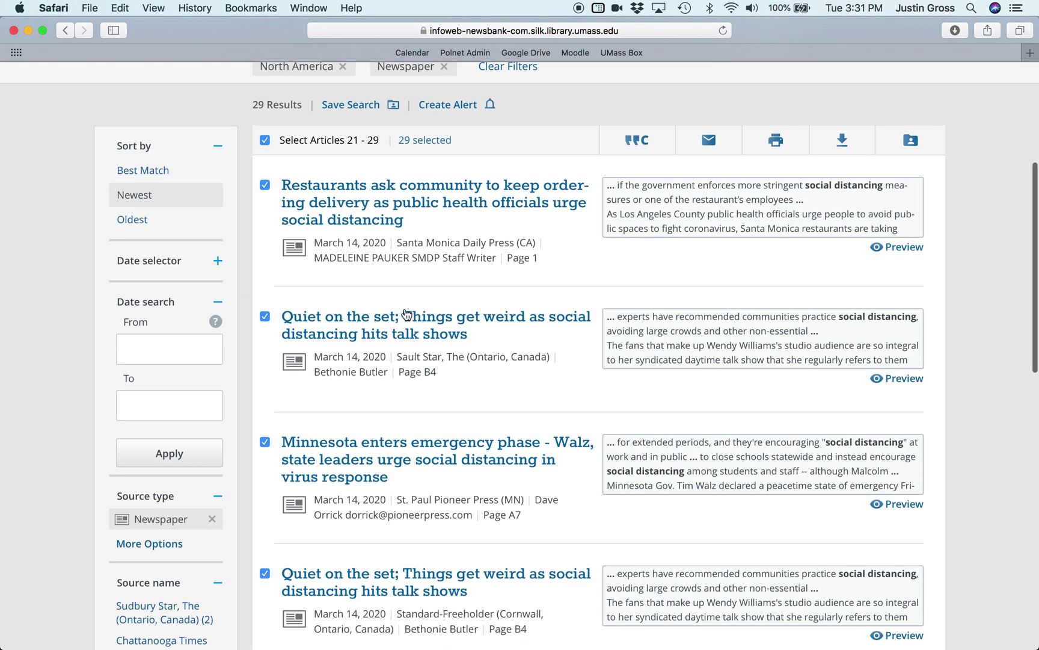
# - Download the first group of selected documents, 1-20, without citations, and move the opened PDF aside
pyautogui.click(843, 140)
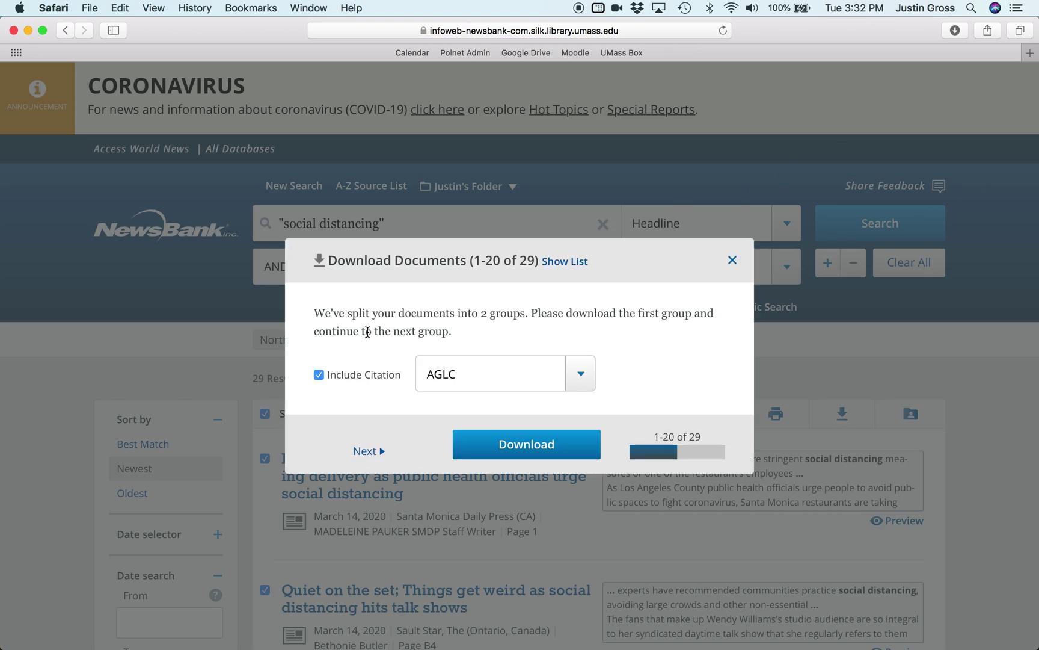
pyautogui.click(319, 375)
pyautogui.click(530, 445)
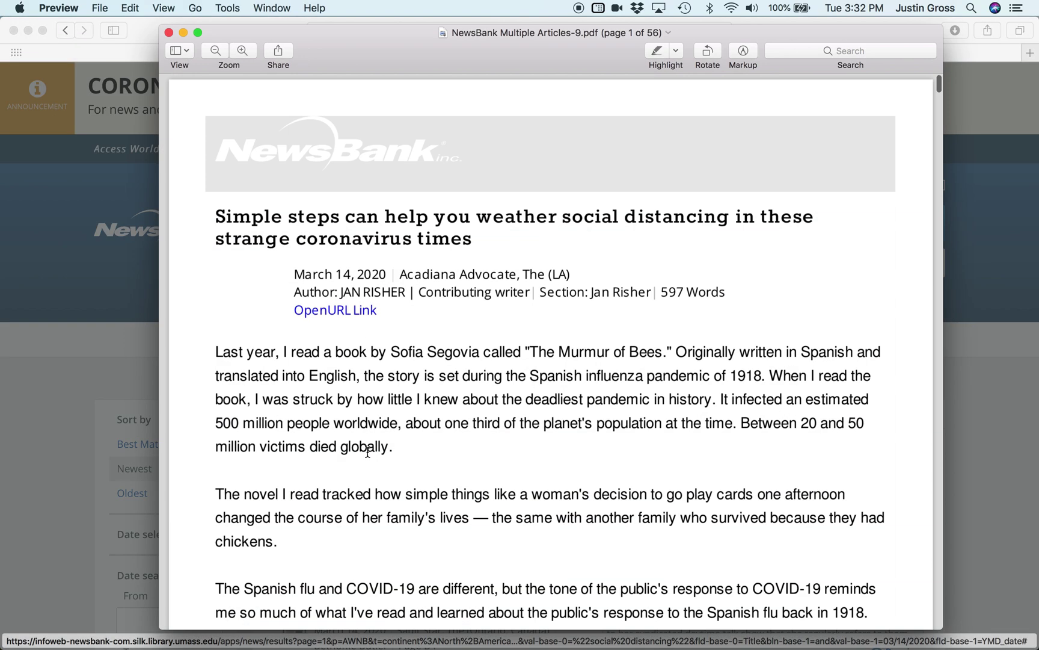
pyautogui.moveTo(346, 32); pyautogui.dragTo(709, 24)
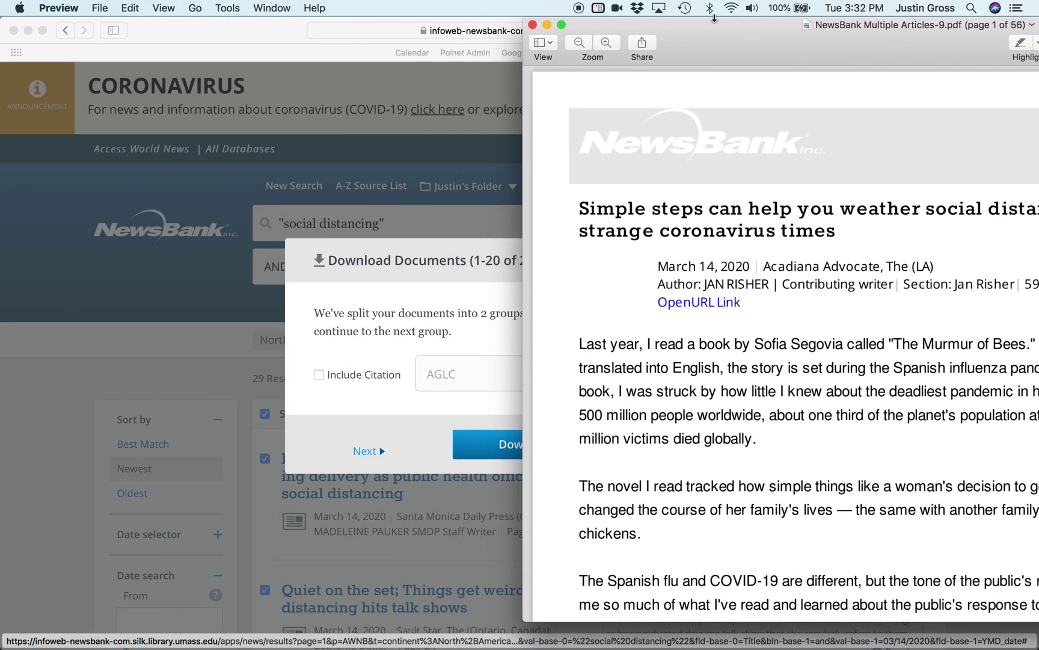
# - Try to download the second group of selected documents, 21-29, without citations
pyautogui.click(368, 456)
pyautogui.click(368, 456)
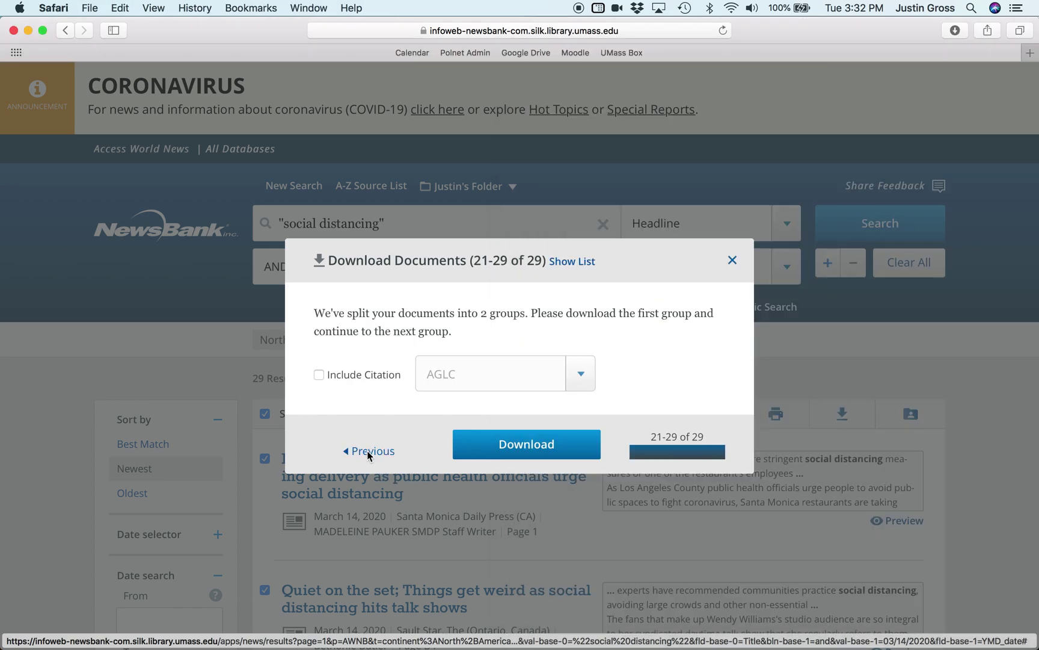
pyautogui.click(501, 445)
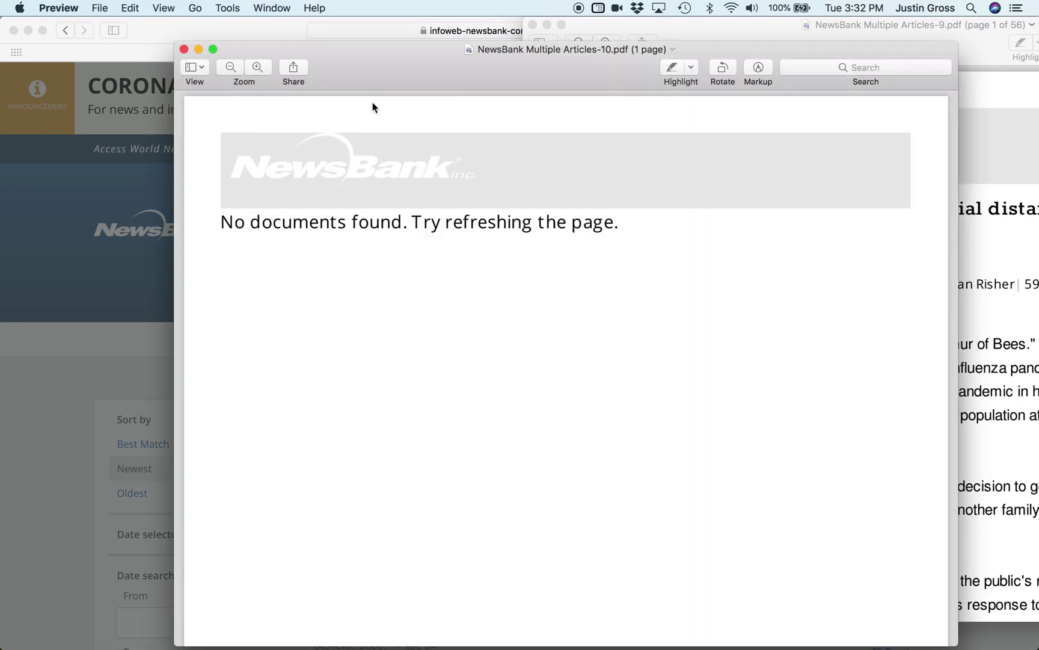
# - Close the second group's PDF, NewsBank Multiple Articles-10.pdf, and dismiss the Download Documents dialog
pyautogui.scroll(2, 427, 354)
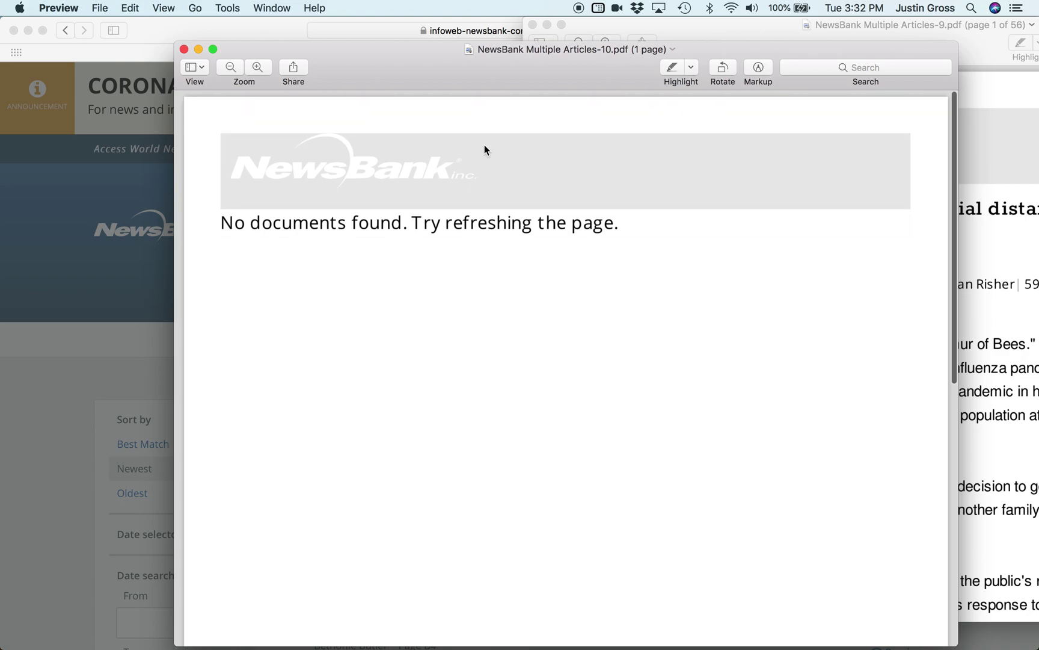
pyautogui.moveTo(487, 85); pyautogui.dragTo(594, 88)
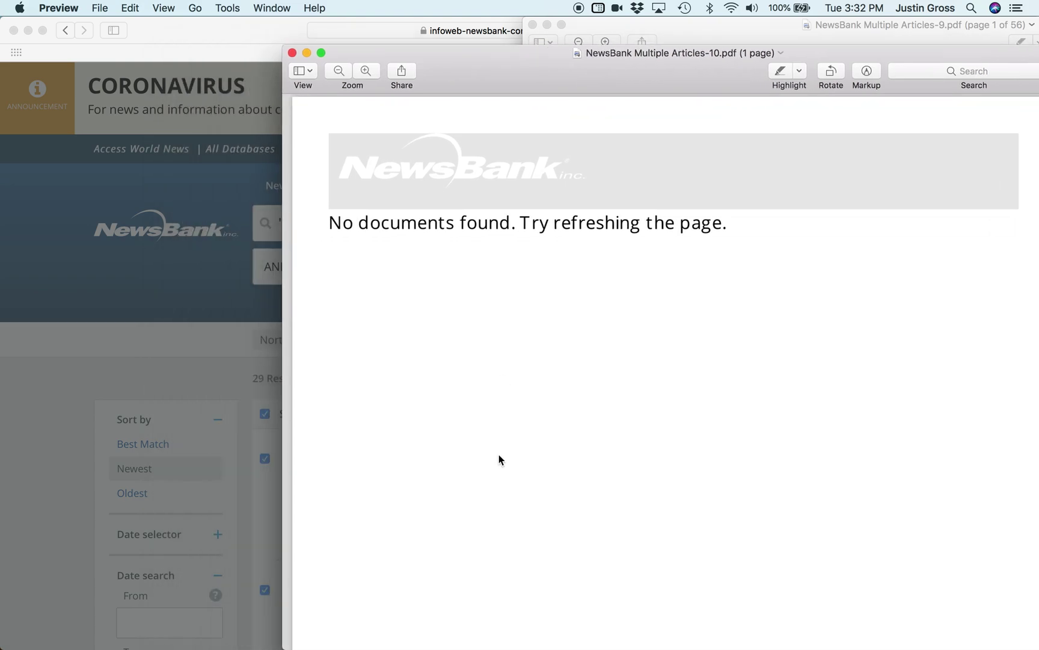
pyautogui.moveTo(469, 81); pyautogui.dragTo(610, 159)
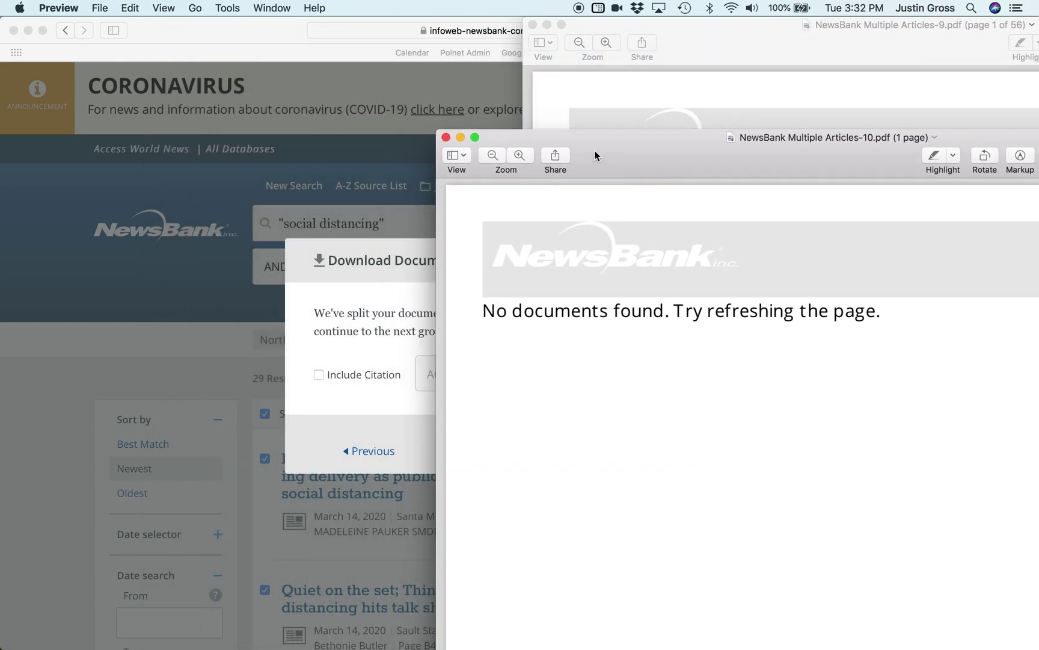
pyautogui.click(446, 137)
pyautogui.moveTo(276, 59); pyautogui.dragTo(218, 59)
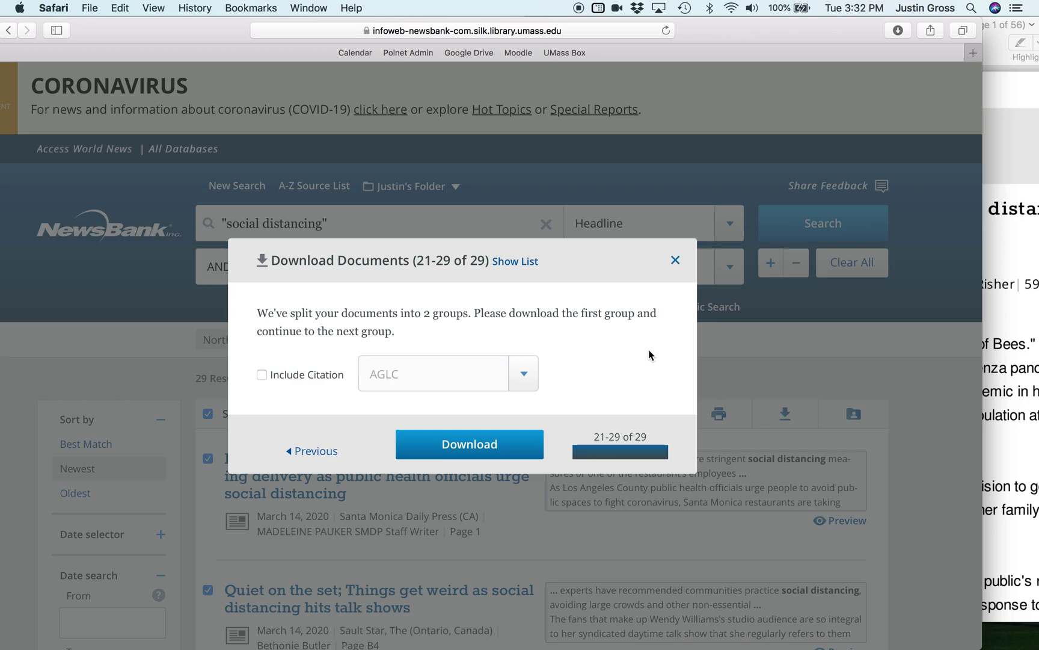
pyautogui.click(675, 262)
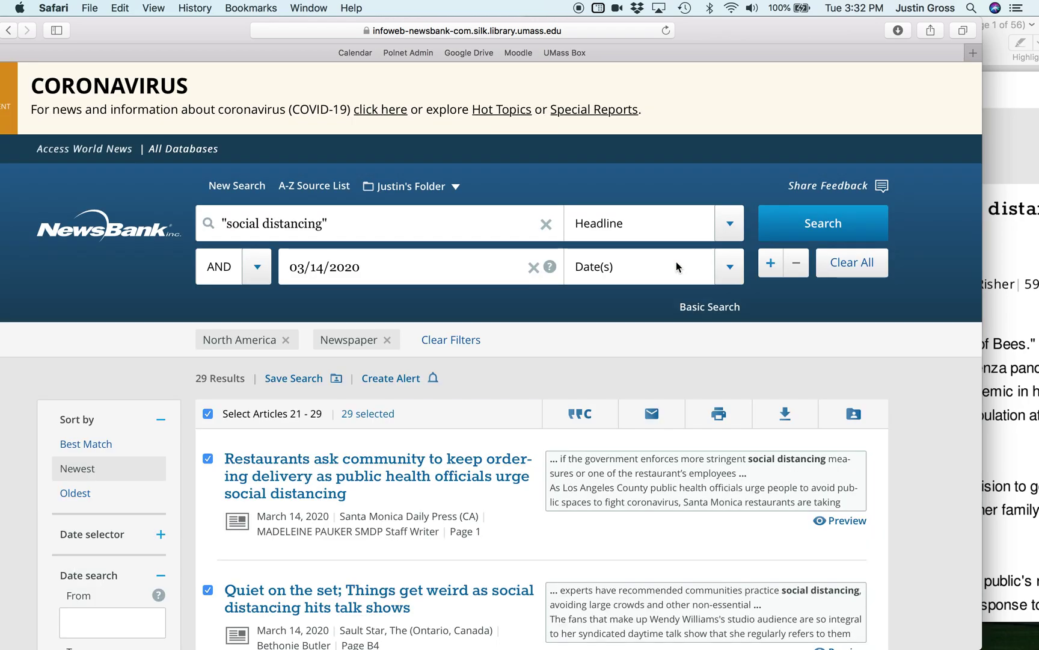
# - Minimize the browser window and place NewsBank Multiple Articles-9.pdf beside the document analysis project window
pyautogui.moveTo(755, 28); pyautogui.dragTo(726, 40)
pyautogui.moveTo(182, 29); pyautogui.dragTo(400, 35)
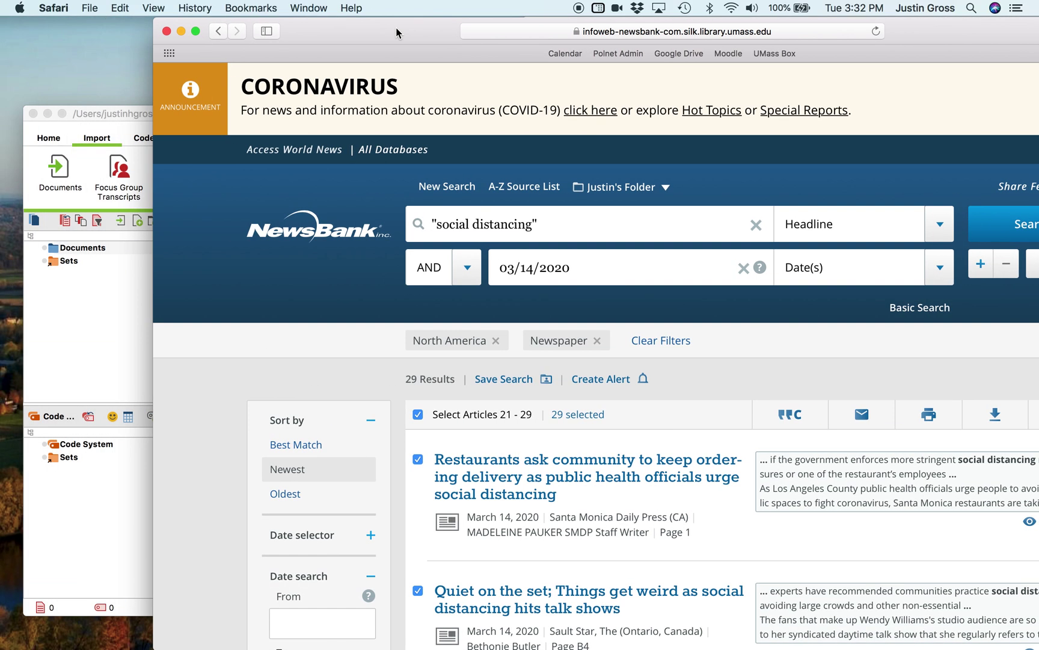
pyautogui.click(181, 32)
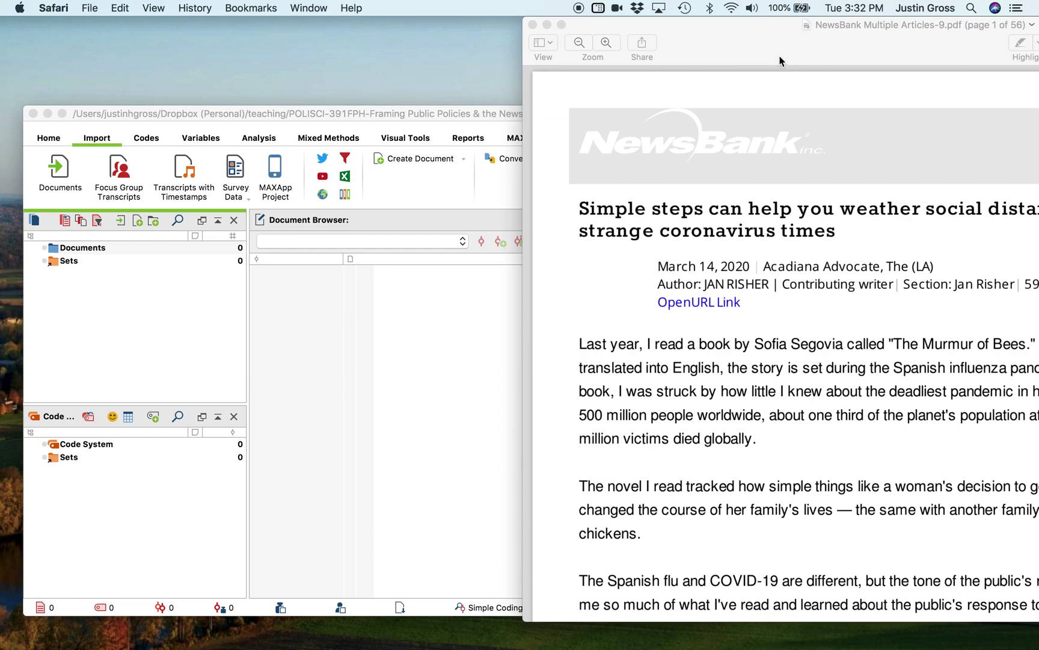
pyautogui.moveTo(780, 62); pyautogui.dragTo(556, 62)
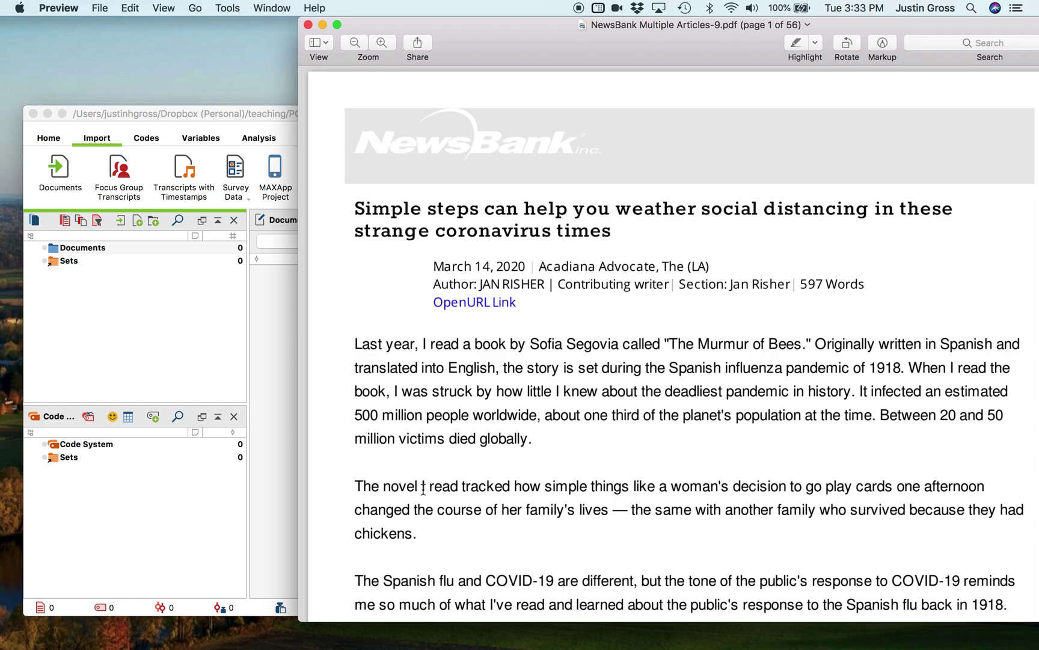
# - Shift the NewsBank Multiple Articles-9.pdf window fully into view and select all of its text
pyautogui.scroll(-15, 423, 489)
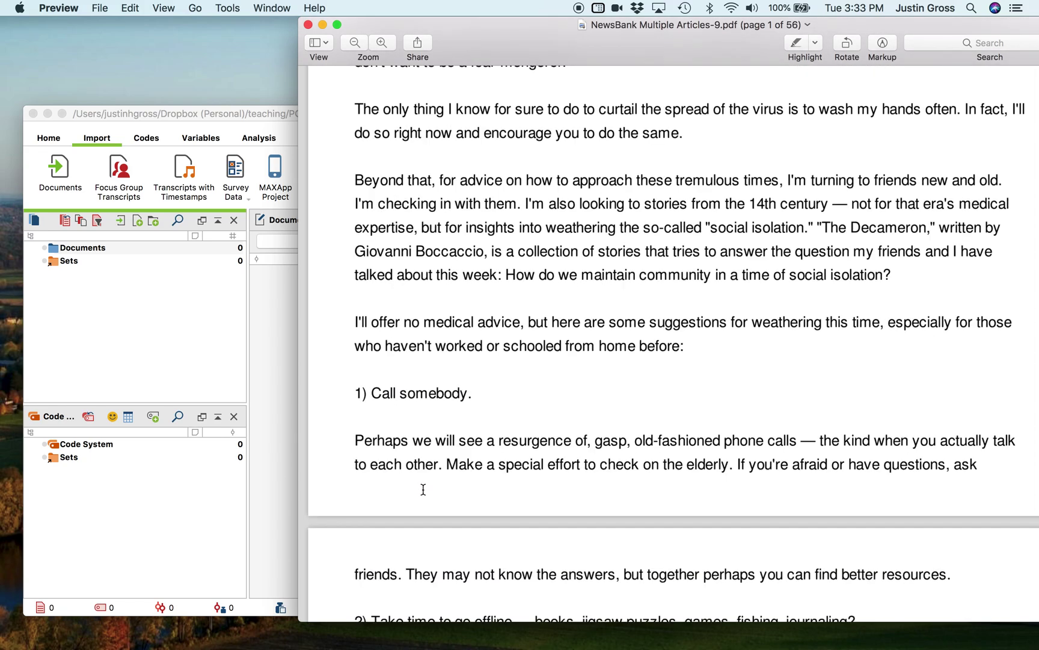
pyautogui.scroll(15, 423, 488)
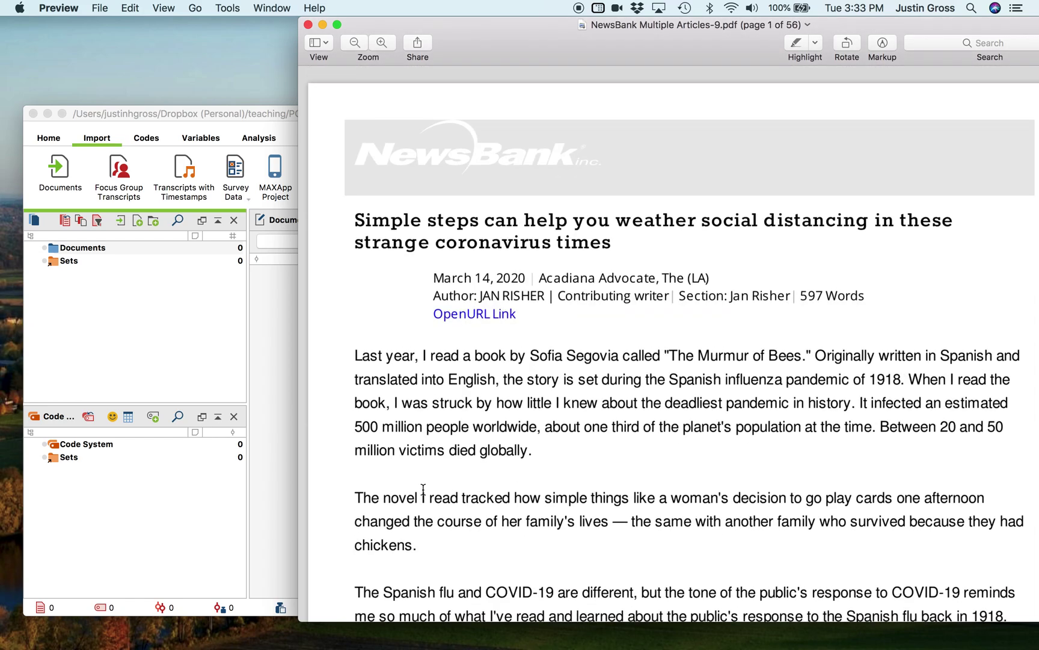
pyautogui.moveTo(494, 43); pyautogui.dragTo(452, 43)
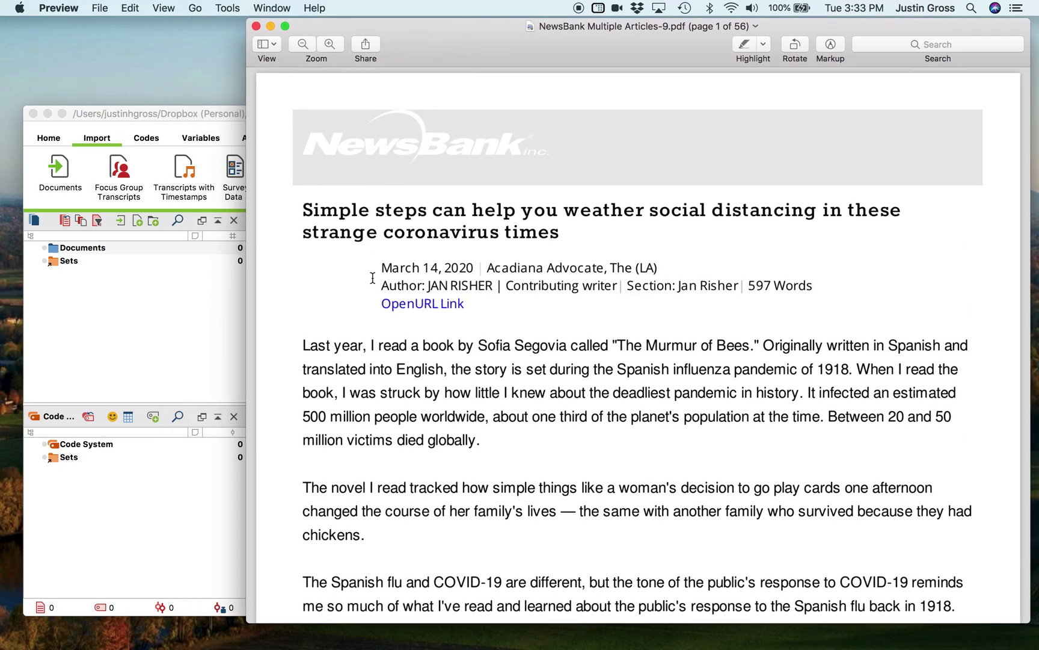
pyautogui.scroll(-5, 373, 289)
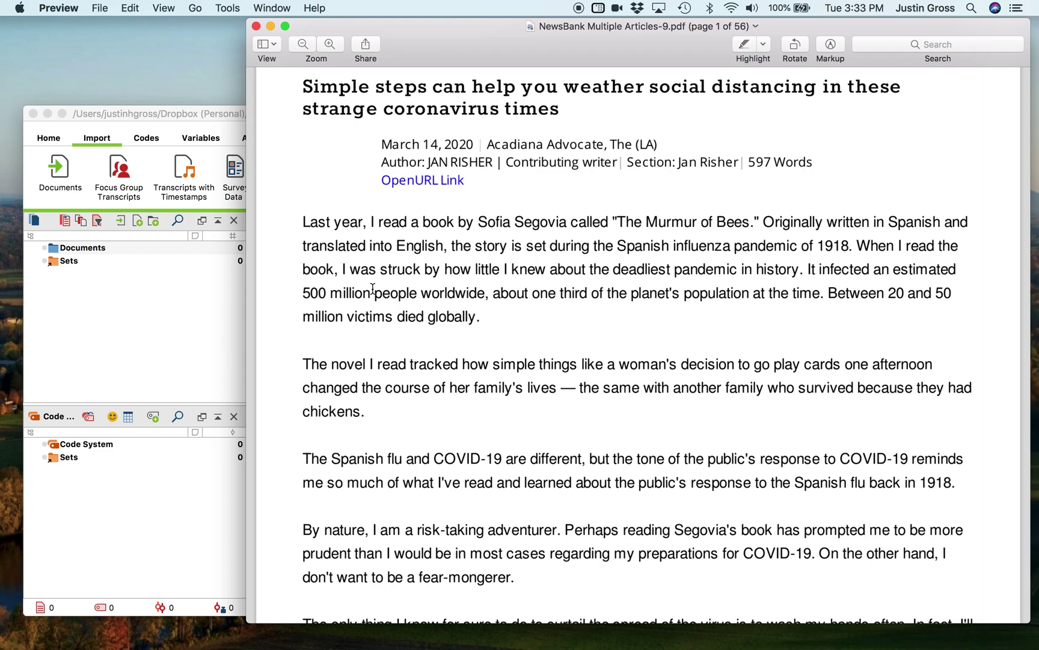
pyautogui.scroll(4, 373, 289)
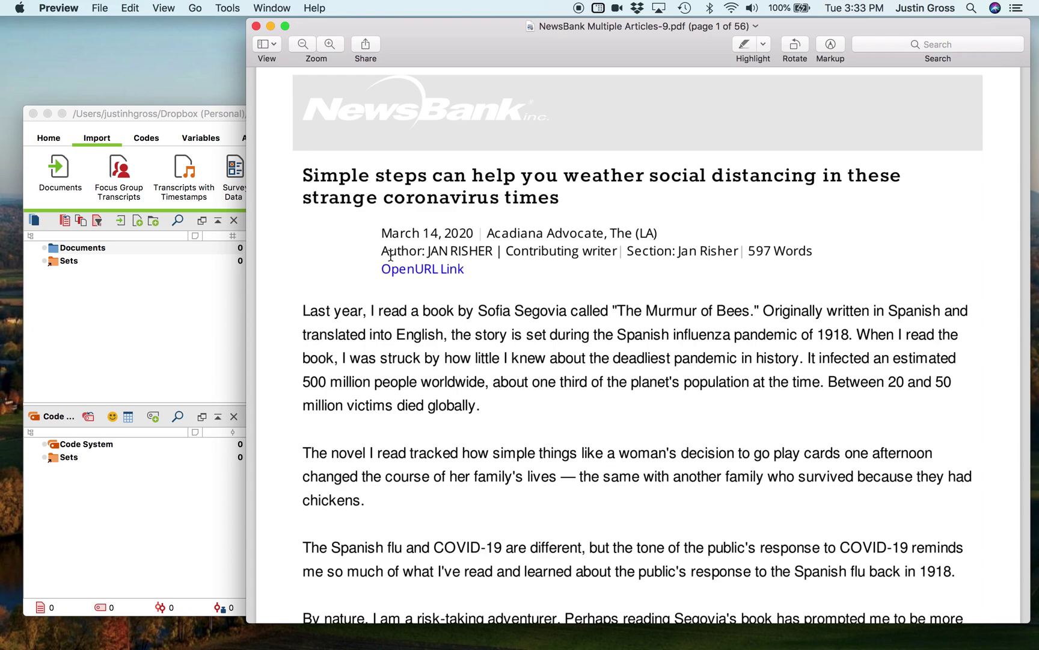
pyautogui.click(164, 9)
pyautogui.moveTo(130, 8)
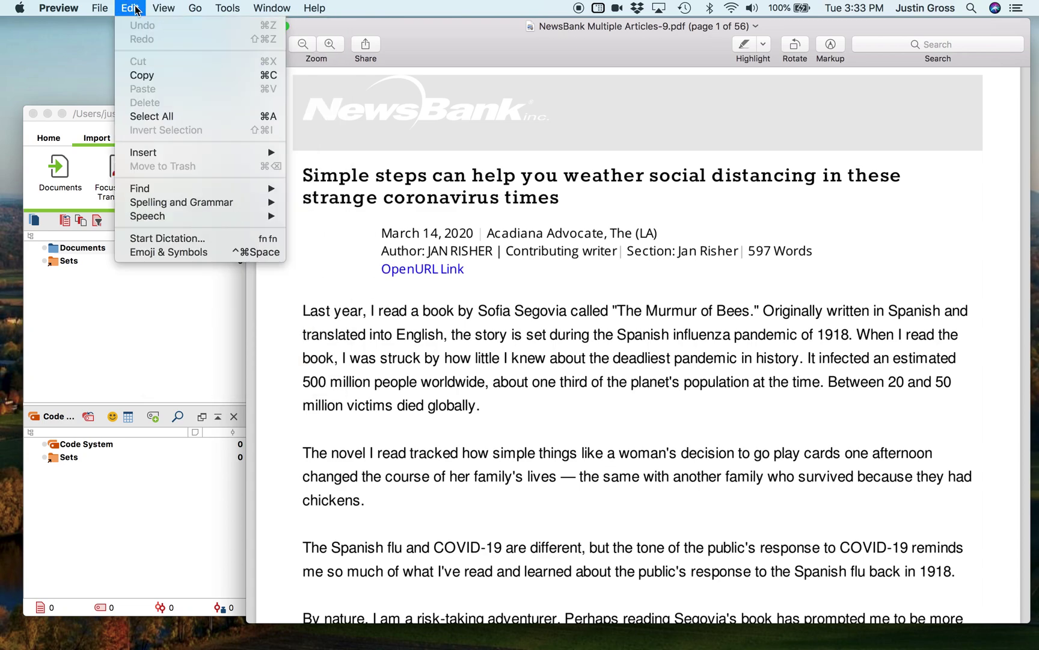
pyautogui.click(262, 116)
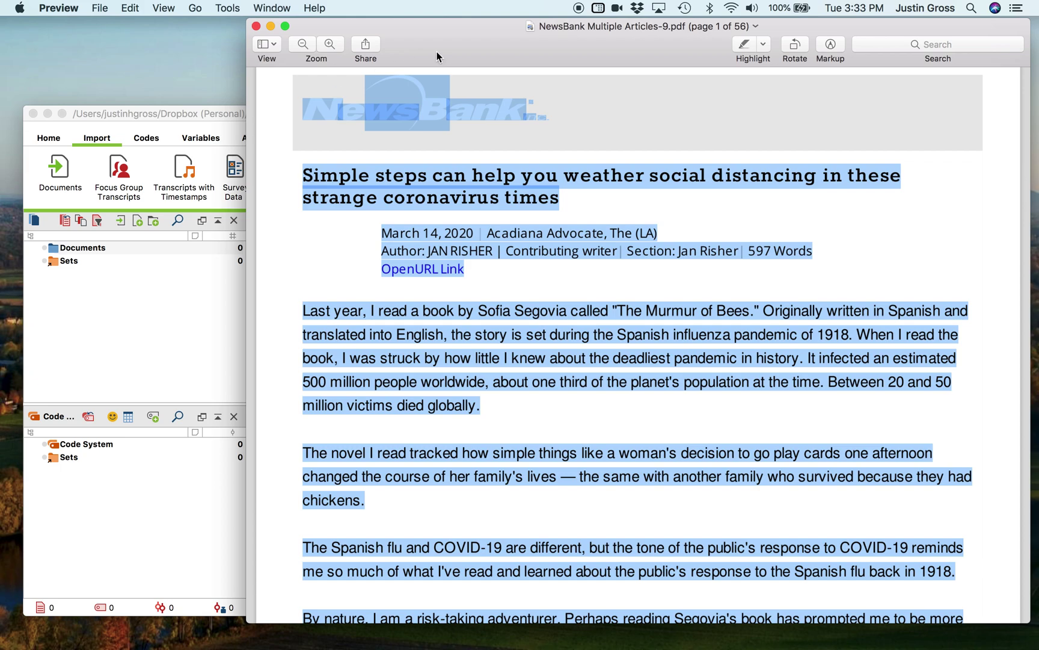
# - Switch to TextEdit, create a new blank document and place it over the analysis project window
pyautogui.moveTo(373, 648)
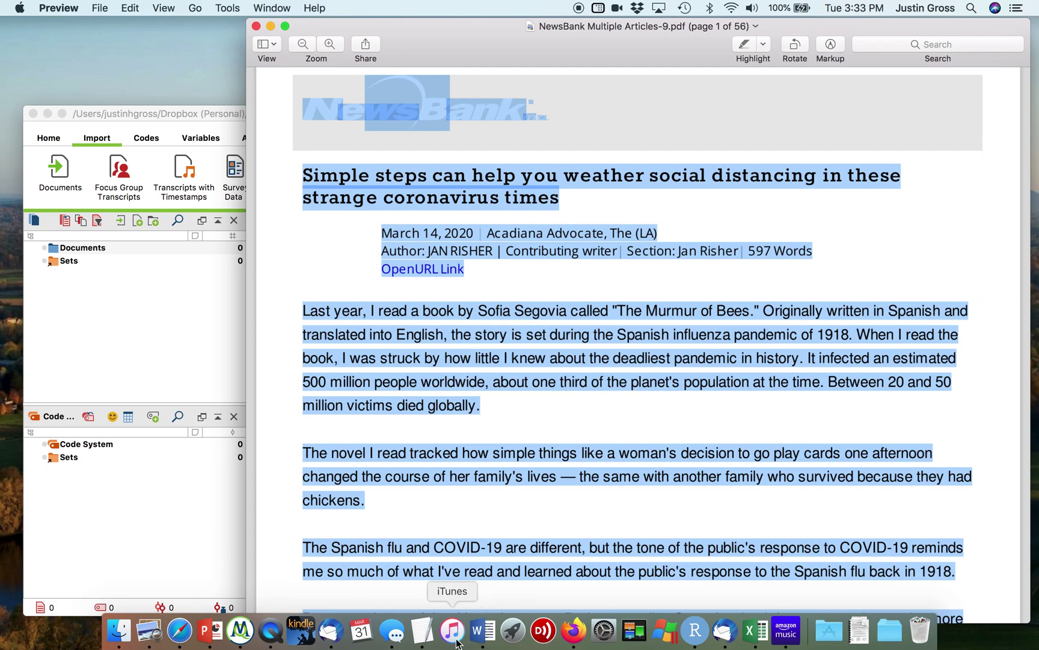
pyautogui.click(423, 638)
pyautogui.click(101, 7)
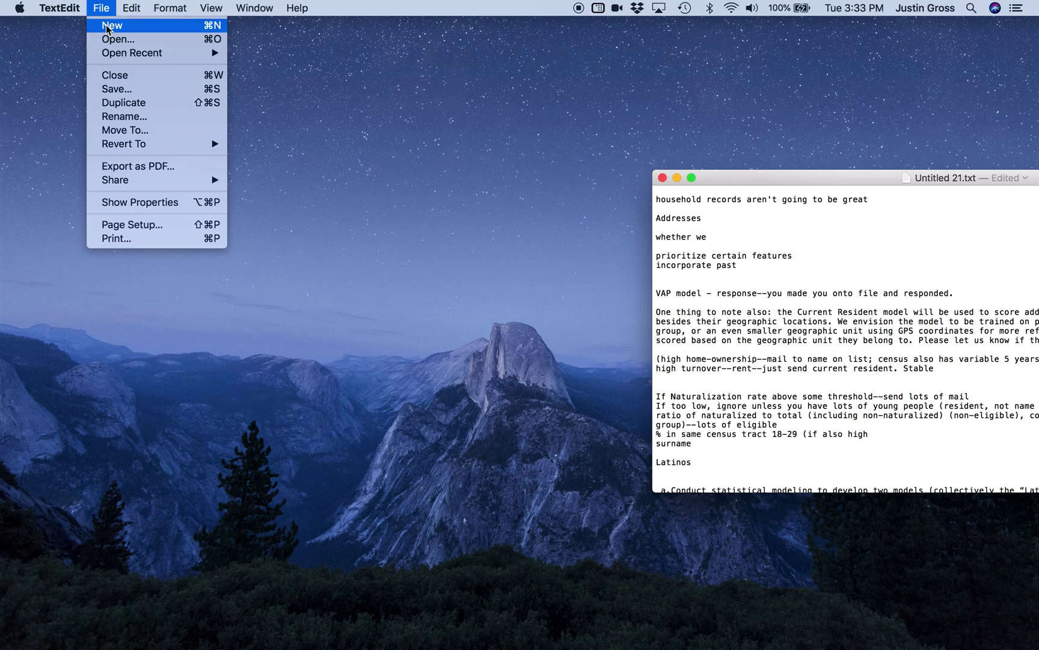
pyautogui.click(106, 24)
pyautogui.moveTo(506, 303); pyautogui.dragTo(190, 30)
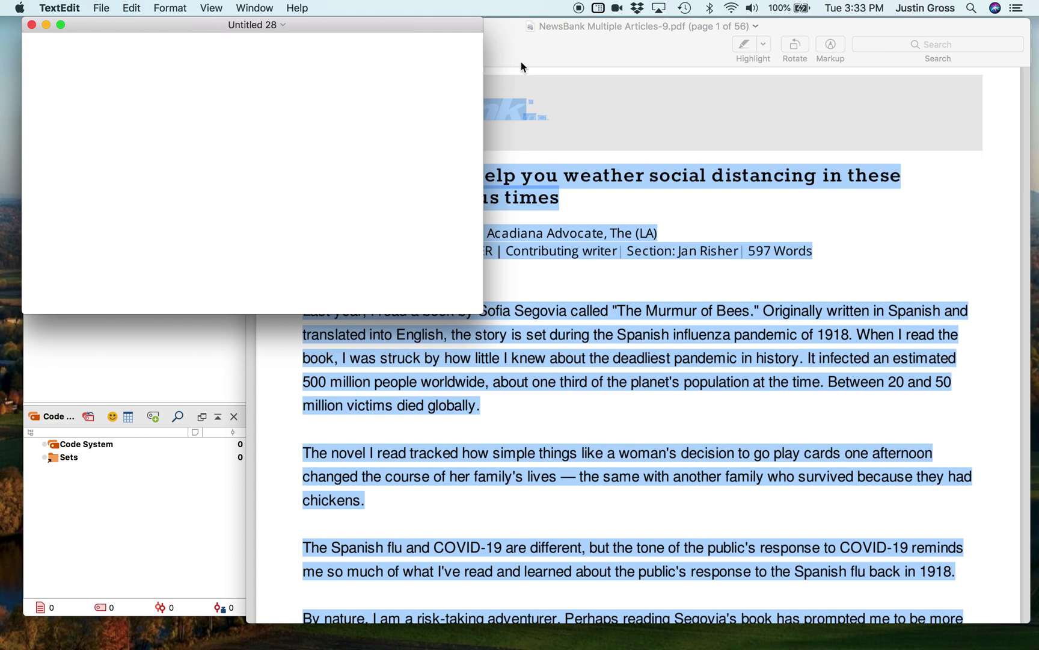
# - Copy the selected text of NewsBank Multiple Articles-9.pdf and paste it into the blank text document
pyautogui.click(521, 65)
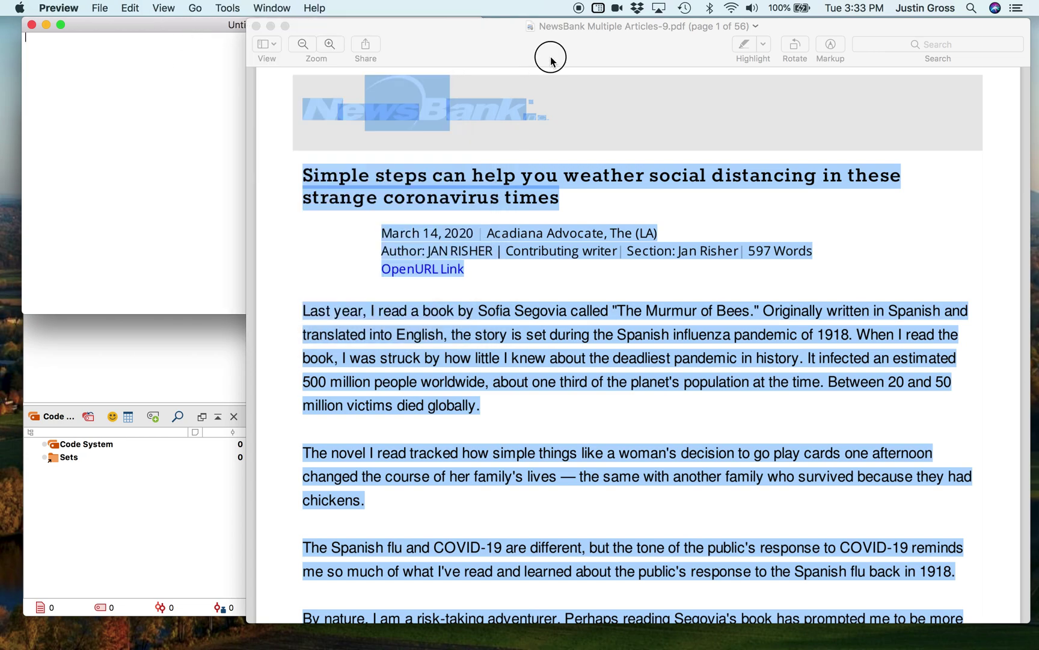
pyautogui.click(131, 11)
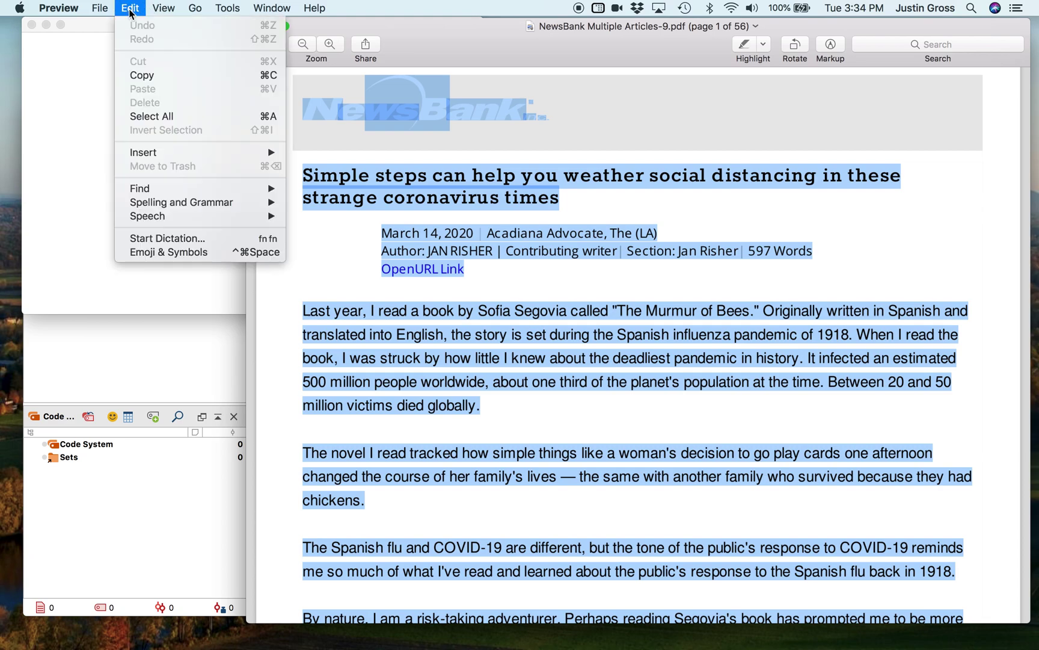
pyautogui.click(160, 74)
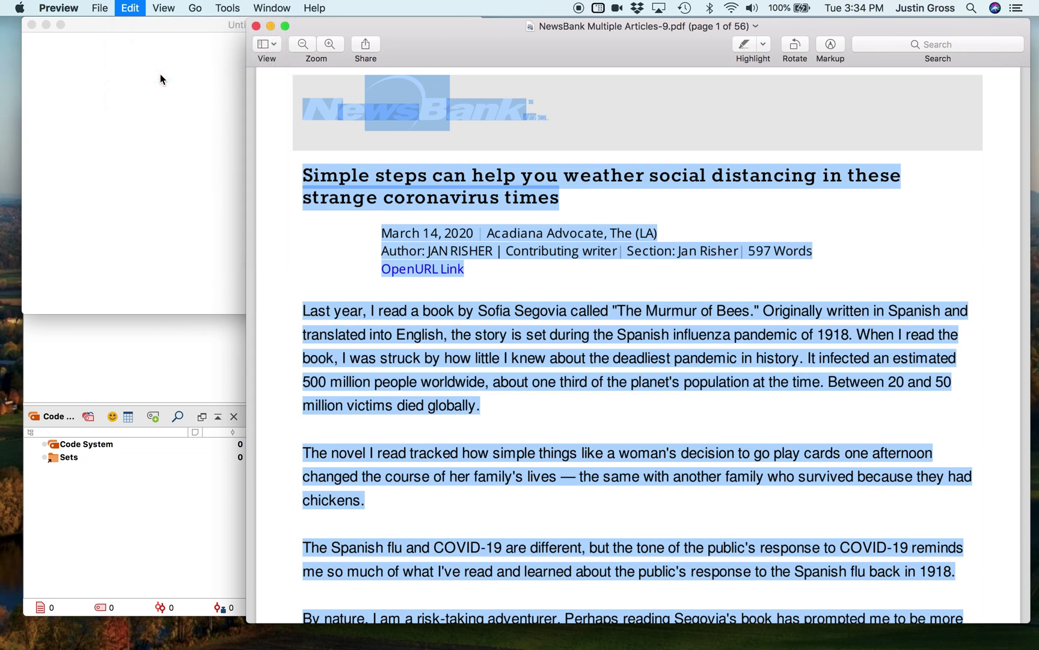
pyautogui.click(116, 82)
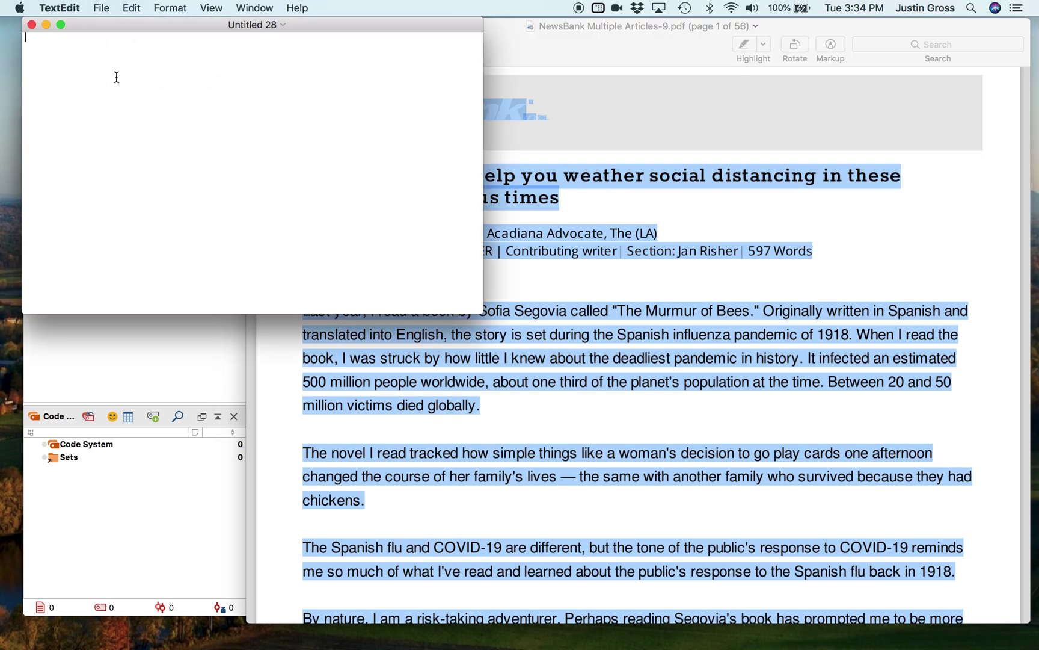
pyautogui.click(134, 8)
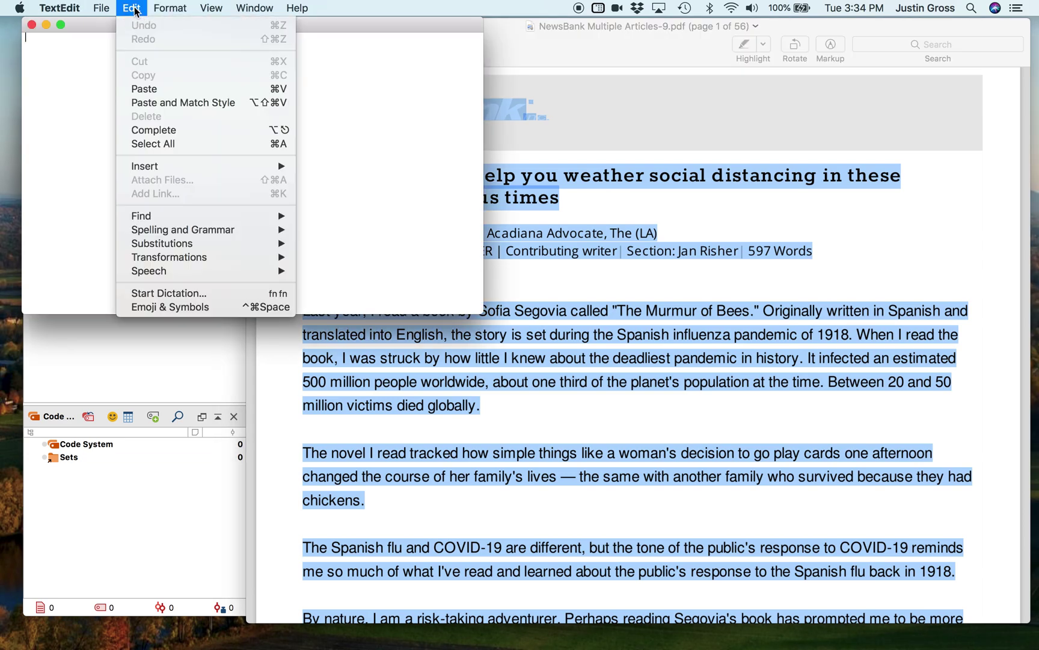
pyautogui.click(171, 89)
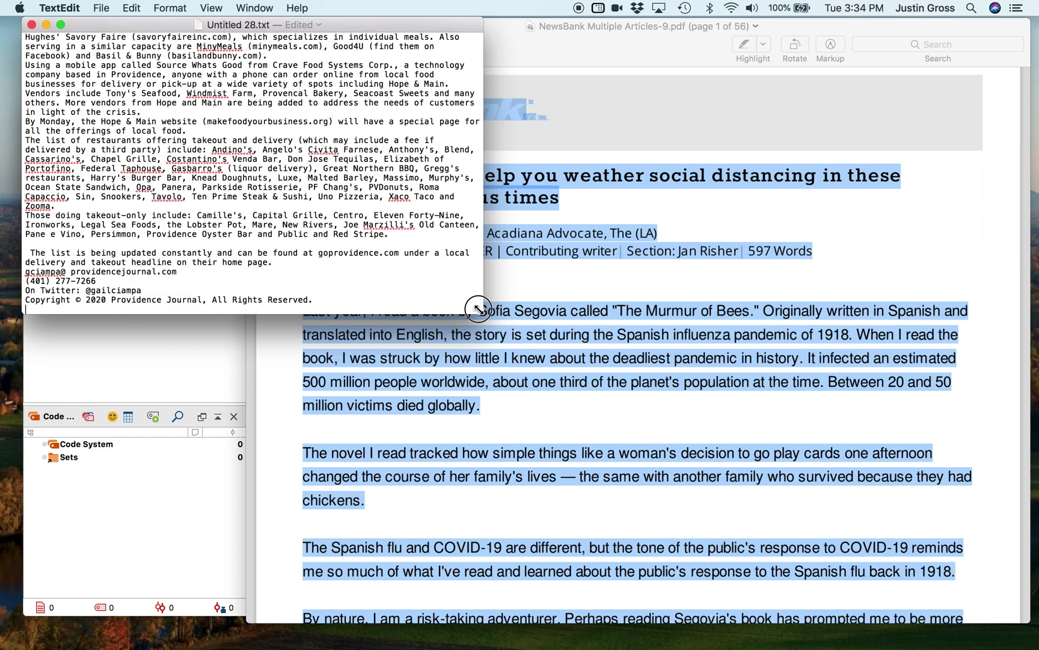
# - Enlarge the text document window, close the articles PDF and shift the text window to uncover the project behind it
pyautogui.moveTo(482, 311); pyautogui.dragTo(764, 613)
pyautogui.click(836, 277)
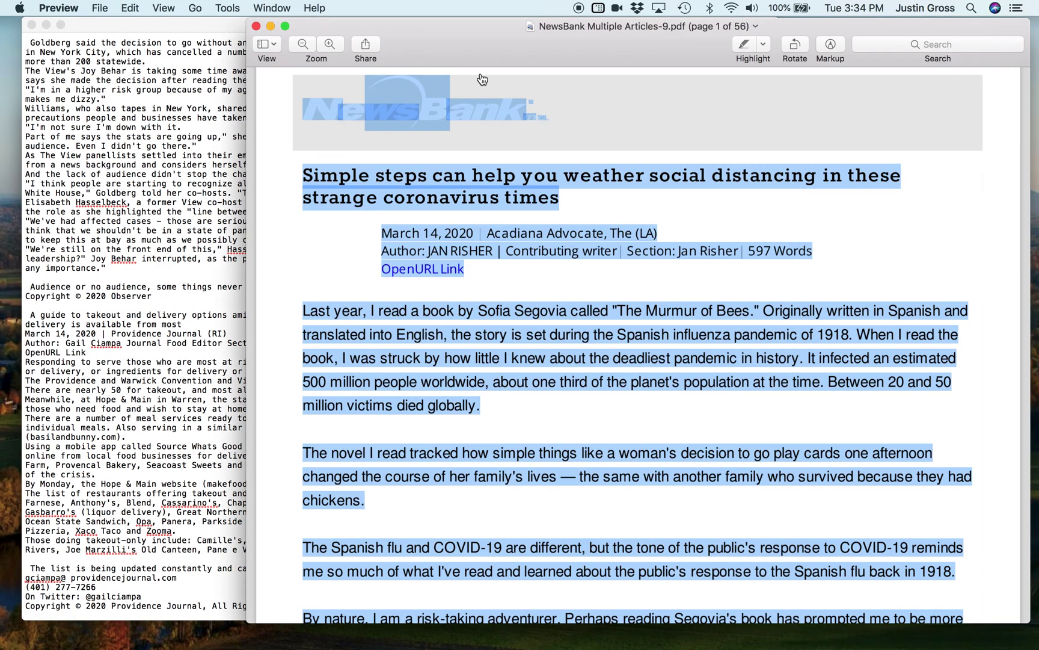
pyautogui.click(253, 28)
pyautogui.moveTo(244, 27); pyautogui.dragTo(313, 27)
# - Increase the display size of the pasted text, return to its first article and uncover more of the project window
pyautogui.scroll(10, 308, 230)
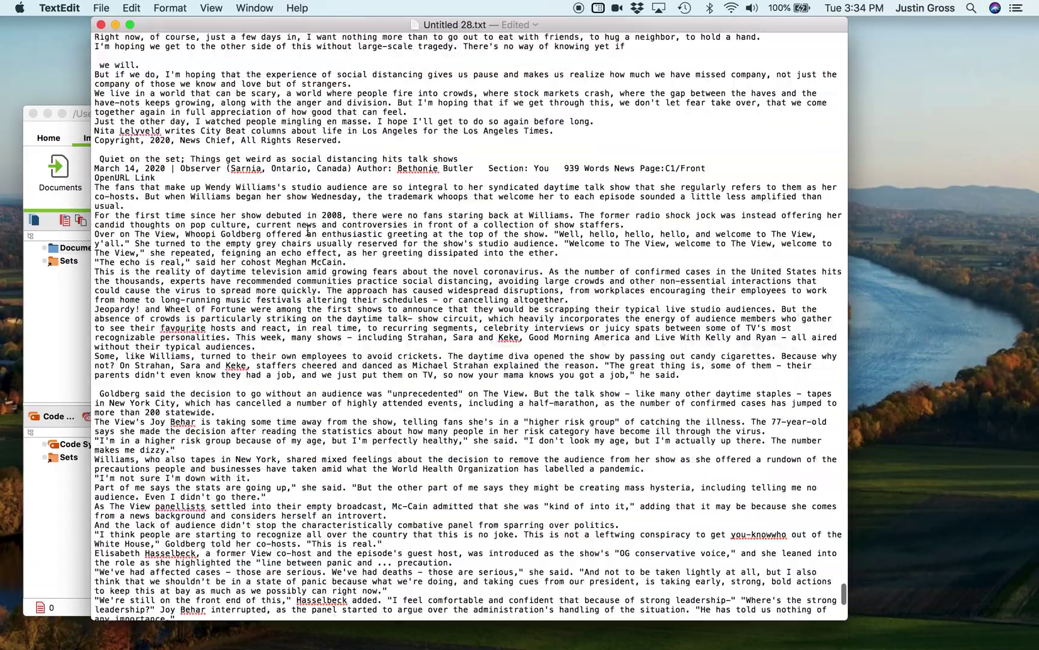
pyautogui.scroll(15, 308, 230)
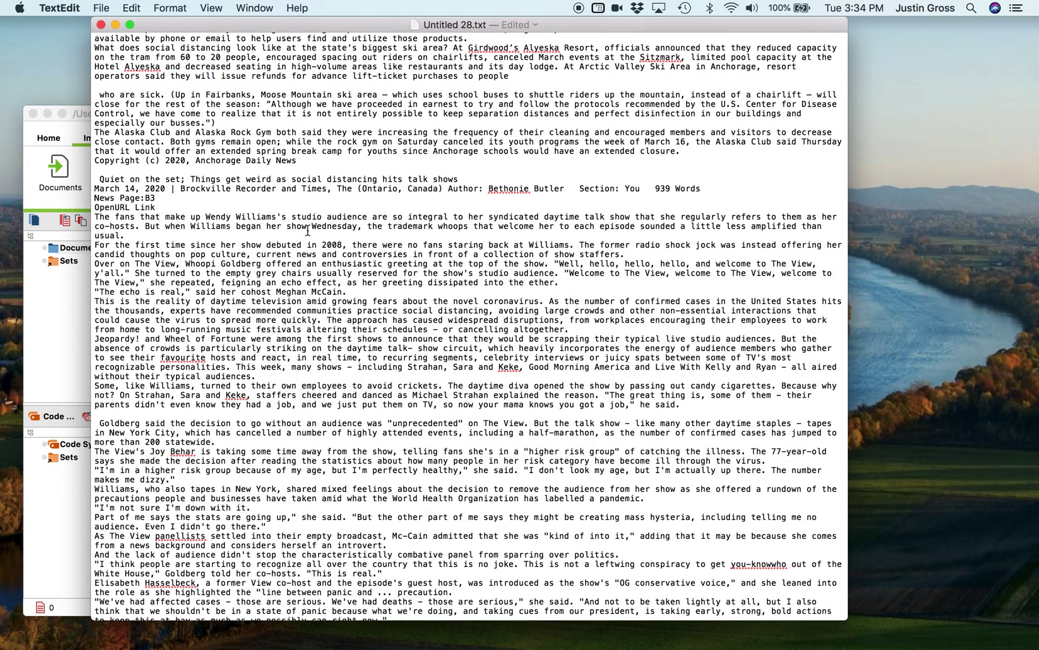
pyautogui.press('super+plus')
pyautogui.press('super+plus')
pyautogui.press('super+plus')
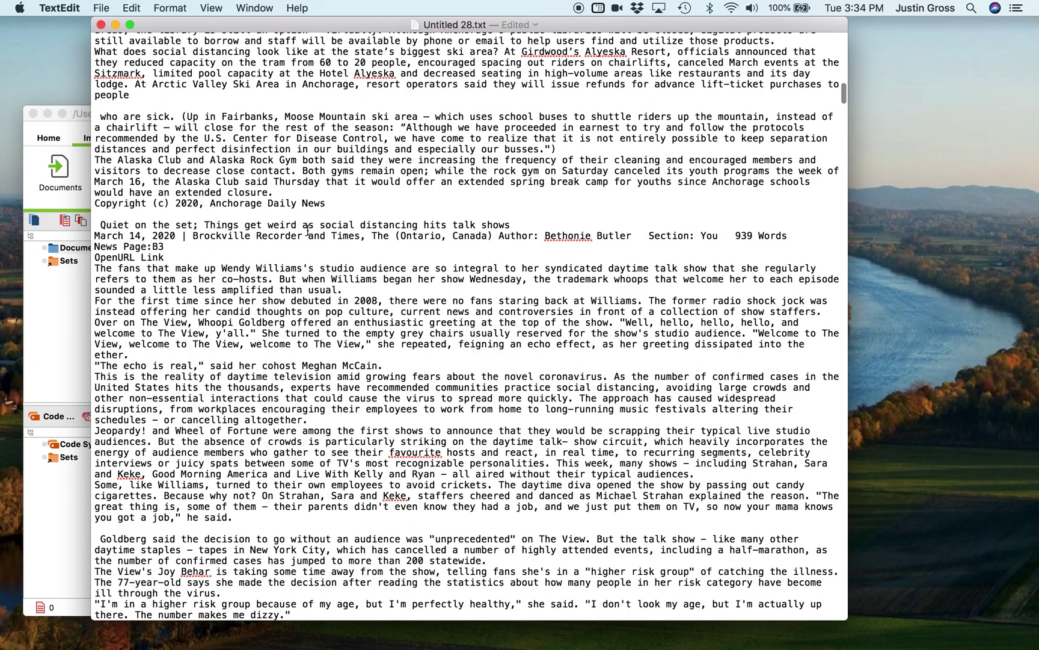
pyautogui.scroll(10, 308, 231)
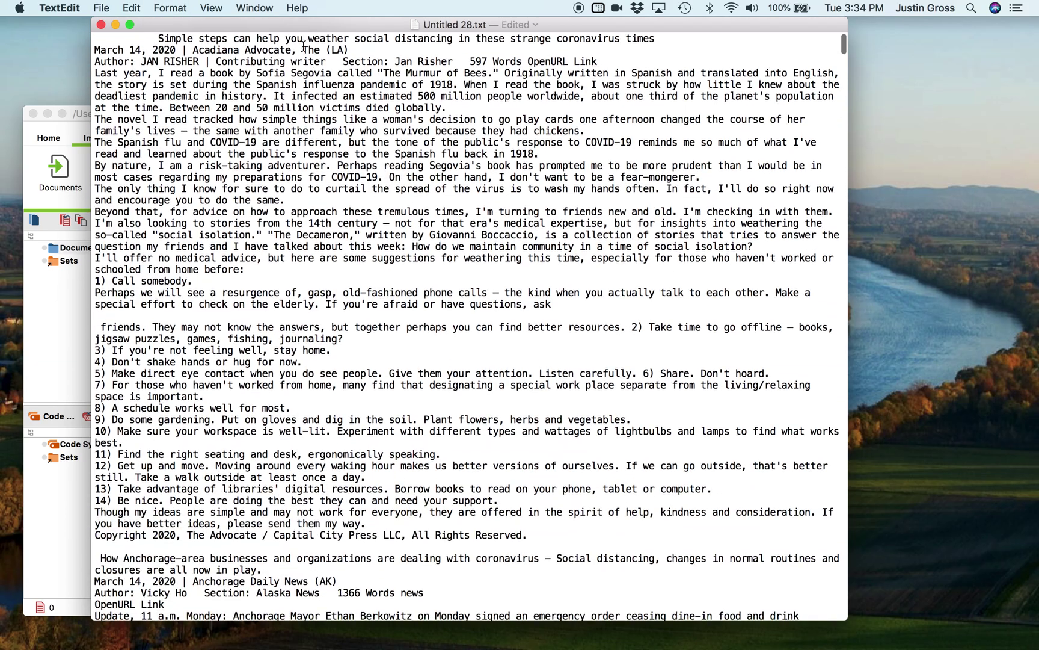
pyautogui.moveTo(295, 27); pyautogui.dragTo(385, 27)
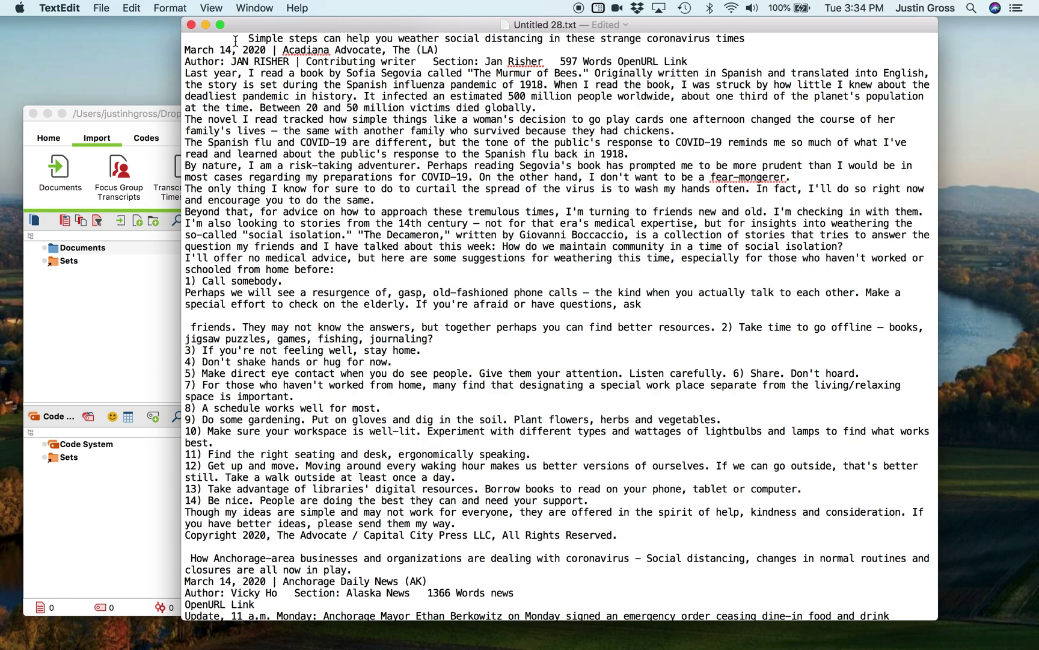
# - Insert the tag #TEXT before the first article's headline, "Simple steps can help you weather social distancing", and trim the extra spaces
pyautogui.write('# ')
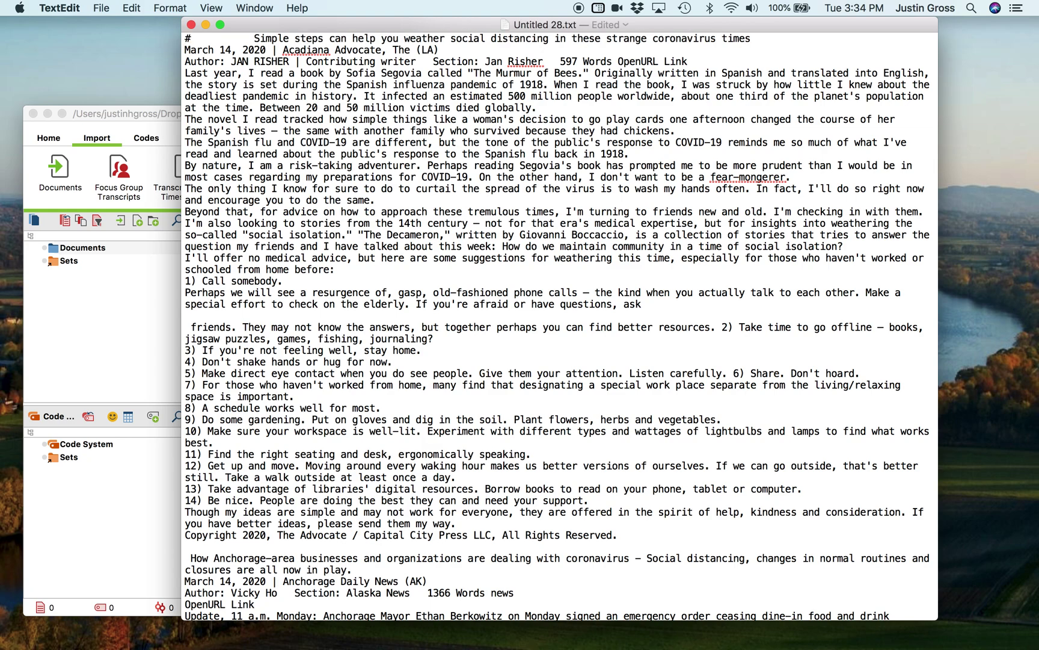
pyautogui.write('TEXT')
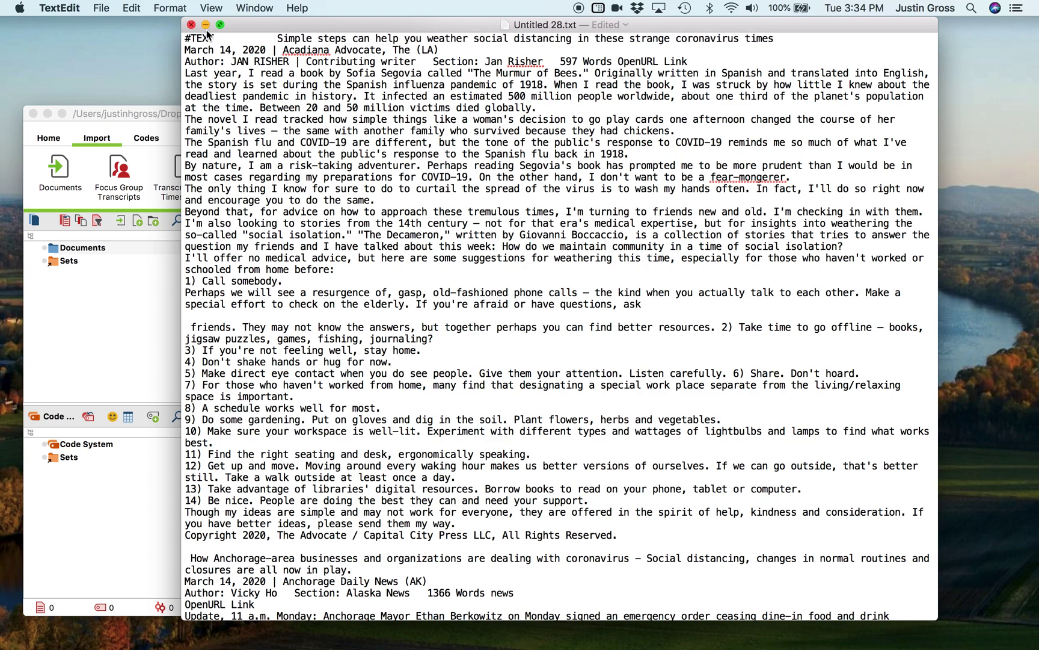
pyautogui.click(271, 38)
pyautogui.press('BackSpace')
pyautogui.press('BackSpace')
pyautogui.press('BackSpace')
pyautogui.press('BackSpace')
pyautogui.press('BackSpace')
pyautogui.press('BackSpace')
pyautogui.press('BackSpace')
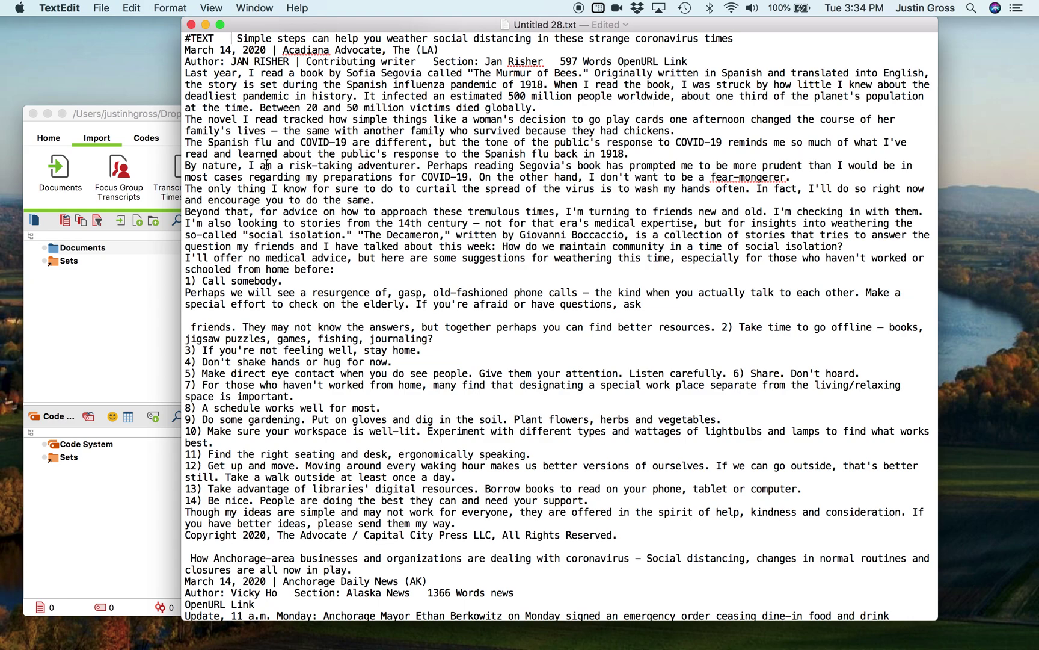
# - Copy the #TEXT tag and locate the copyright line that ends the Brockville Recorder and Times article
pyautogui.moveTo(215, 38); pyautogui.dragTo(179, 38)
pyautogui.press('super+c')
pyautogui.scroll(-20, 383, 189)
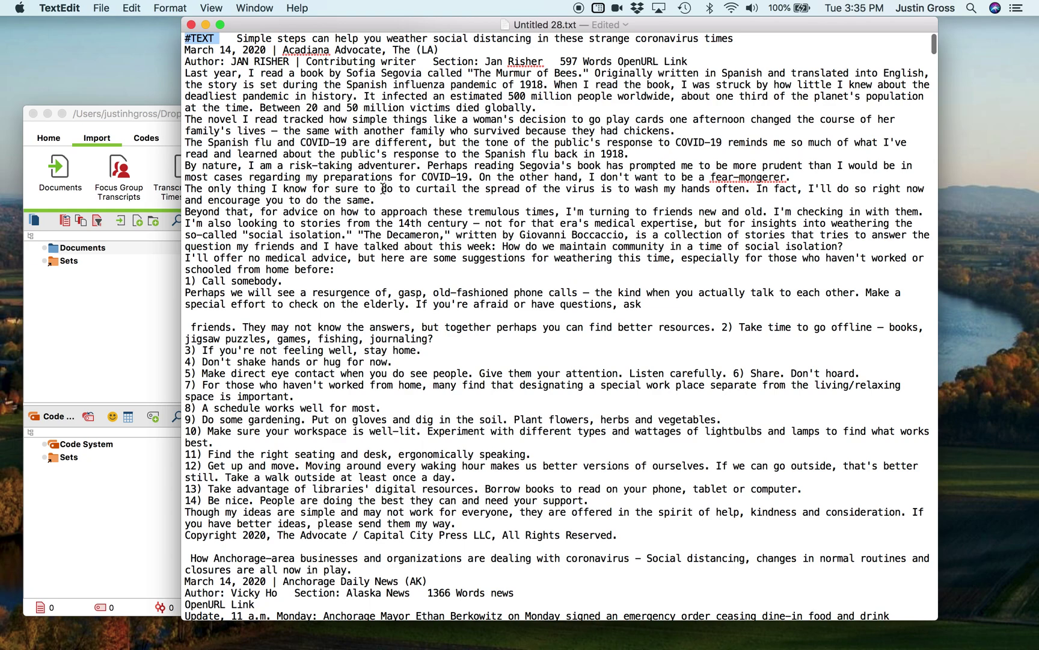
pyautogui.scroll(-10, 383, 190)
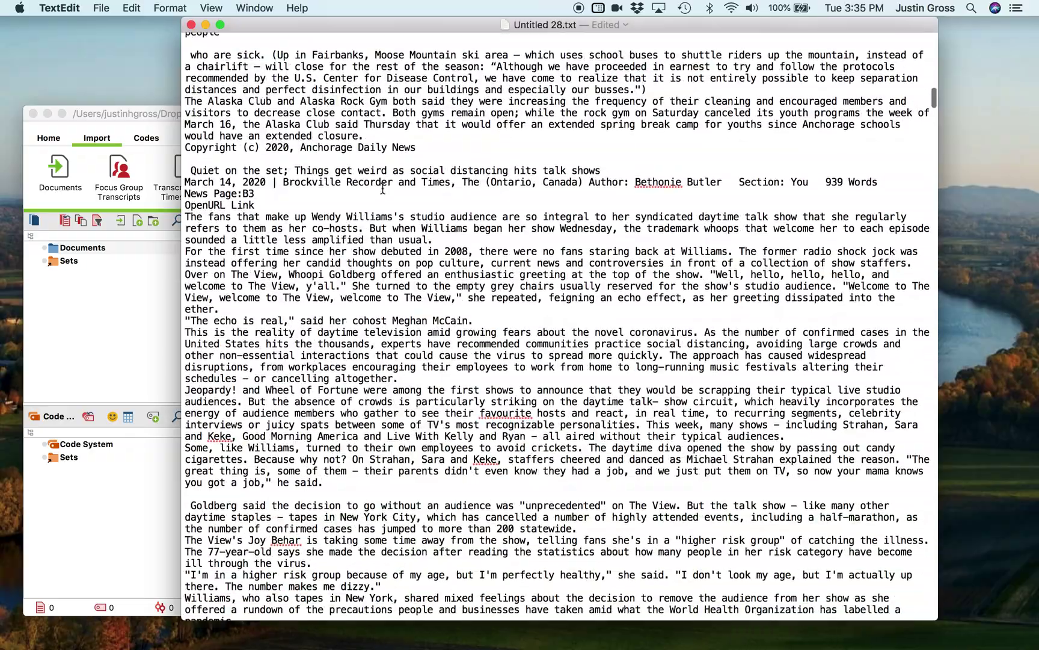
pyautogui.scroll(-20, 382, 189)
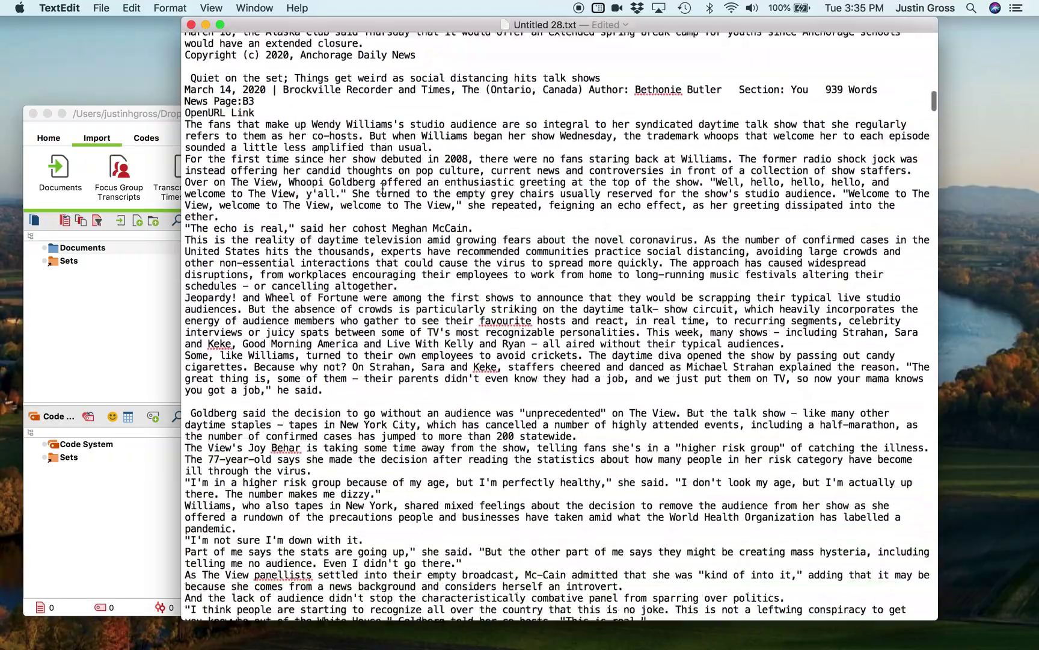
pyautogui.scroll(-2, 383, 188)
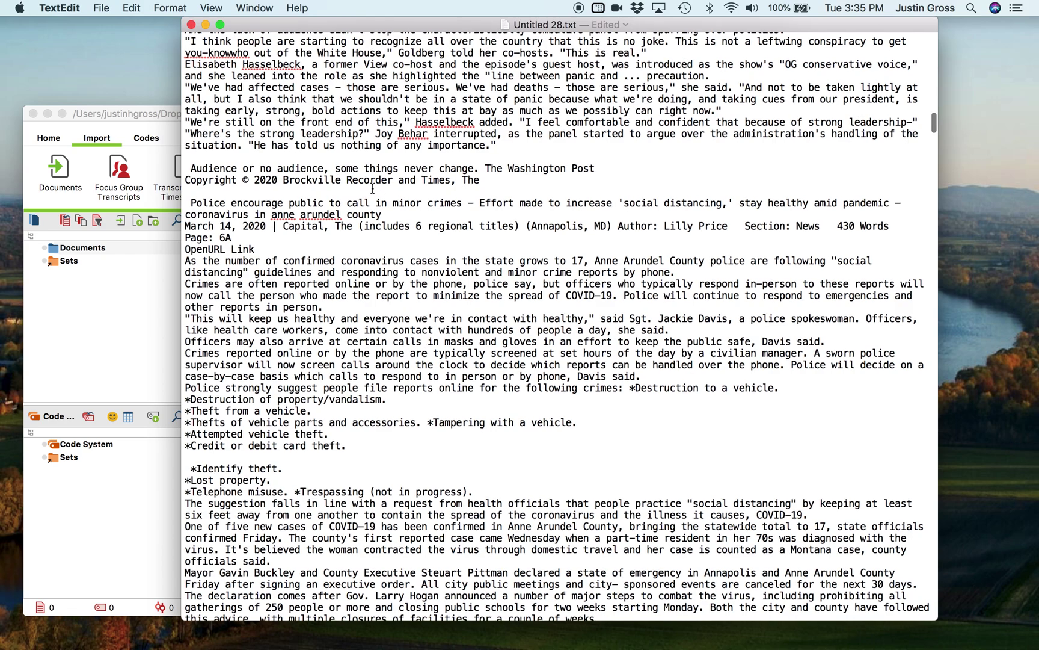
pyautogui.click(185, 180)
pyautogui.moveTo(185, 179); pyautogui.dragTo(482, 177)
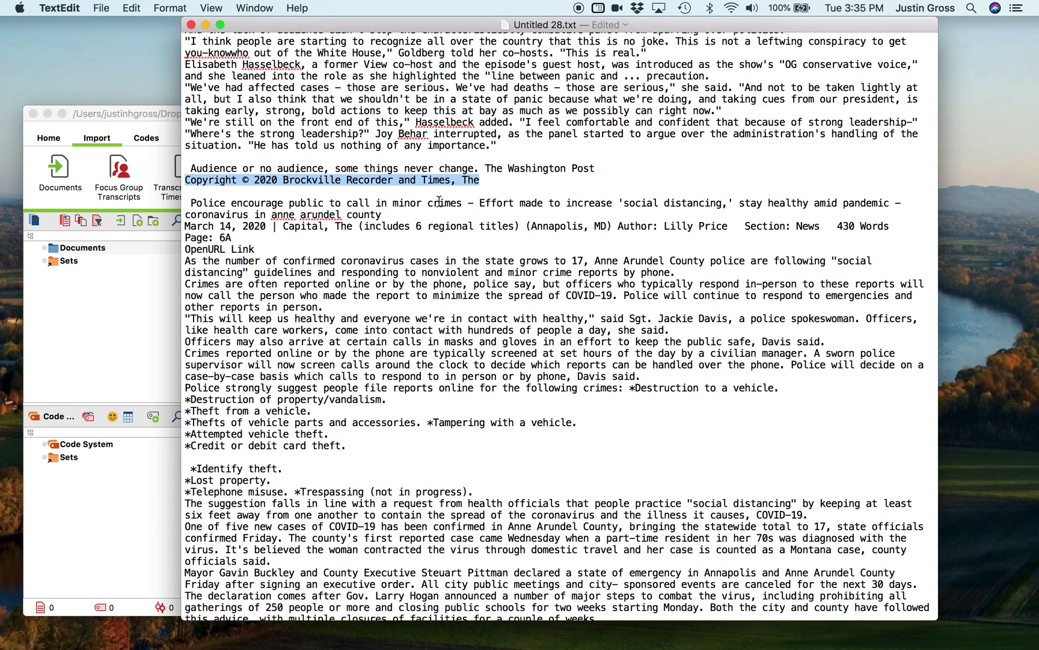
pyautogui.click(219, 169)
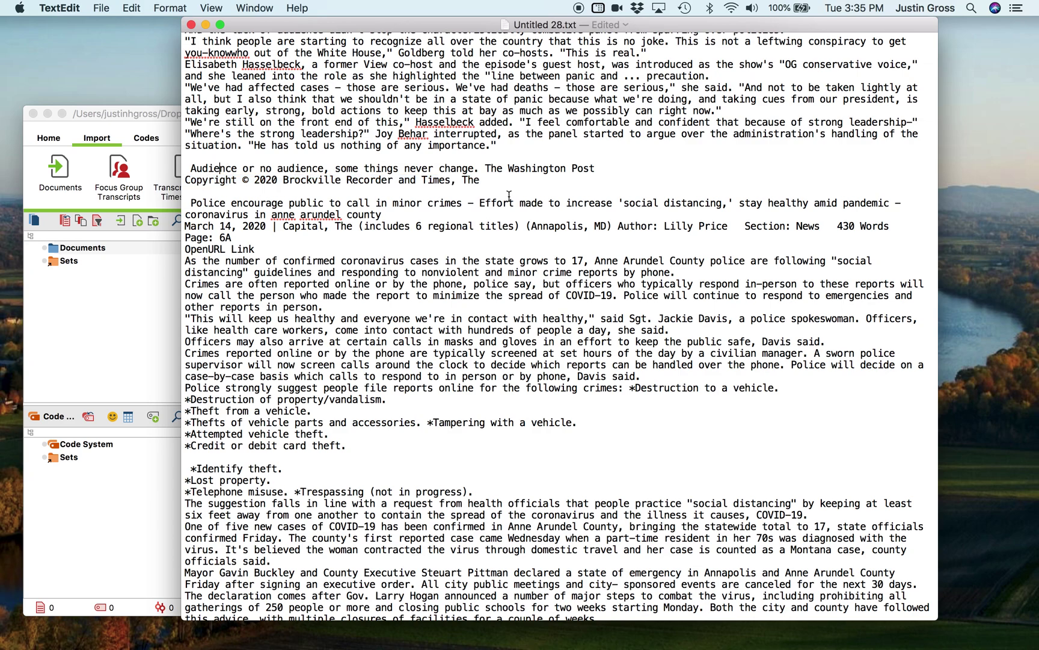
pyautogui.click(185, 202)
# - Search the text for "Copyright" and place the cursor before the "Police encourage public to call in minor crimes" headline
pyautogui.click(132, 9)
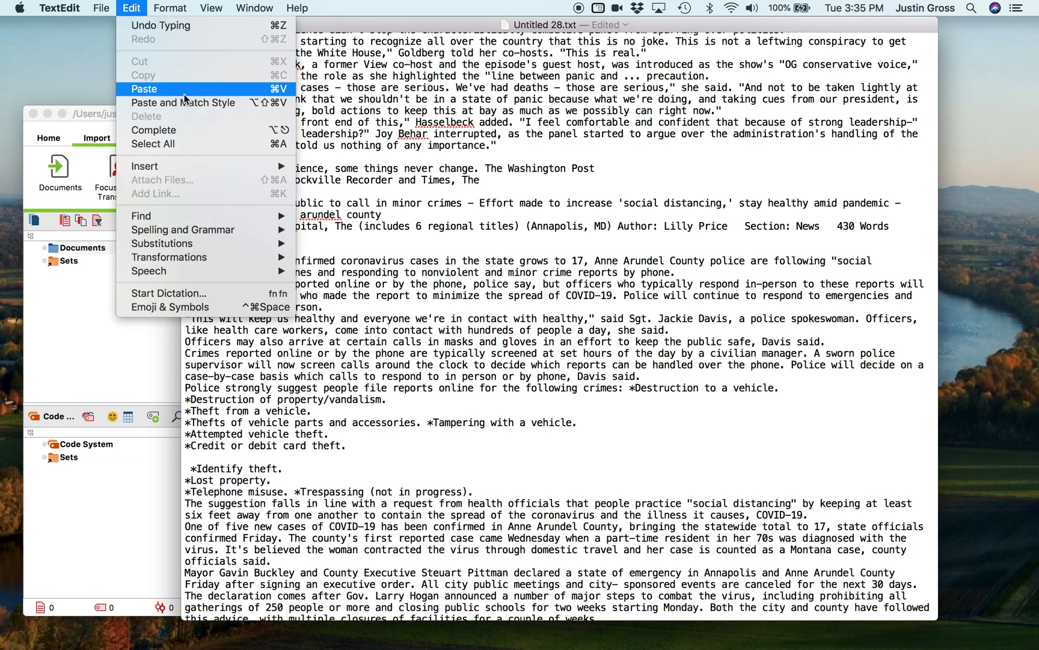
pyautogui.moveTo(203, 165)
pyautogui.moveTo(241, 217)
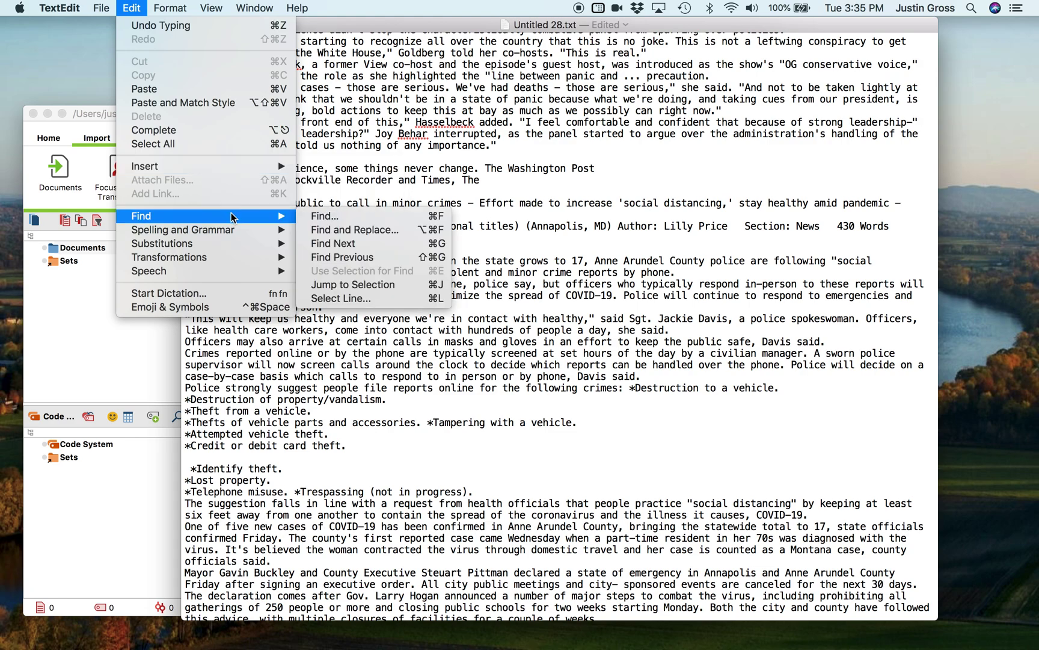
pyautogui.click(337, 218)
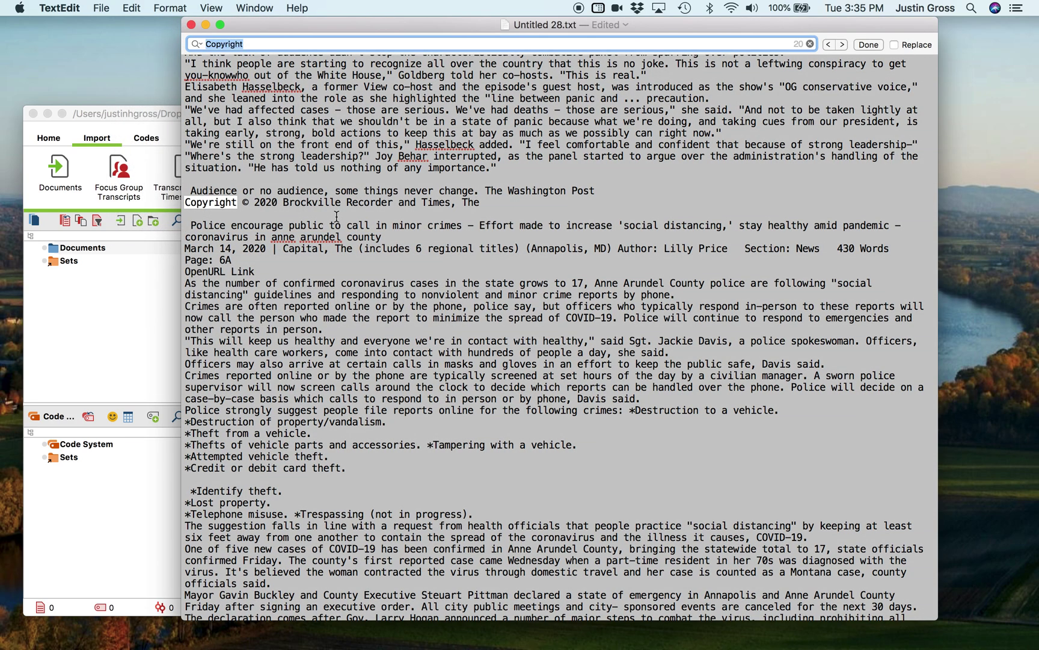
pyautogui.doubleClick(219, 43)
pyautogui.click(236, 46)
pyautogui.click(198, 216)
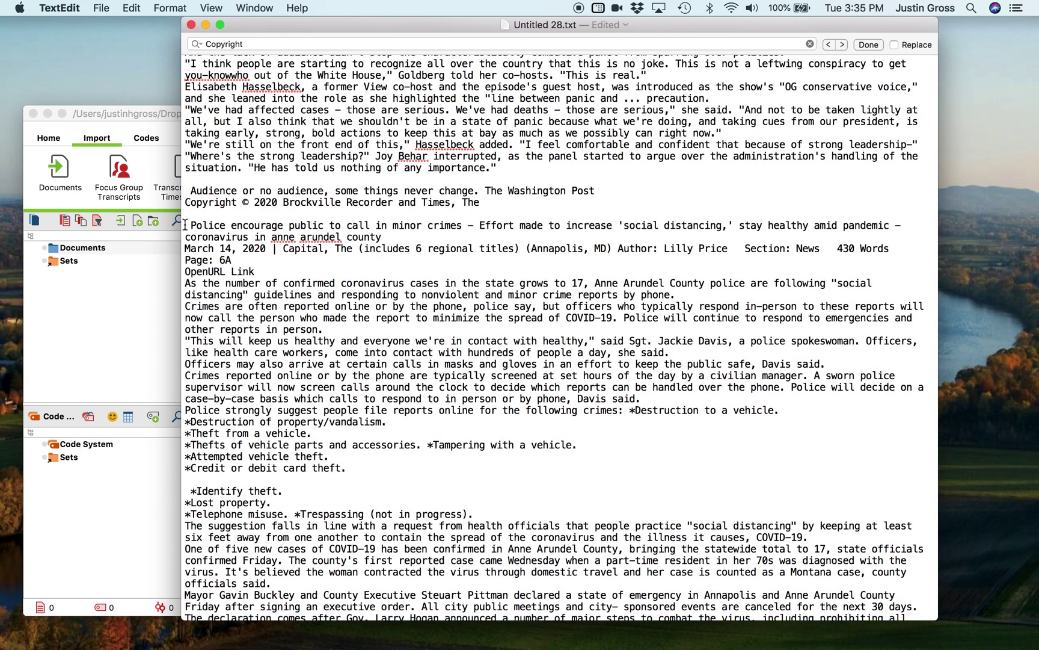
# - Insert the #TEXT tag before the "Police encourage public to call in minor crimes" headline and the Chatham Daily News "Quiet on the set" headline
pyautogui.write('#TEXT |')
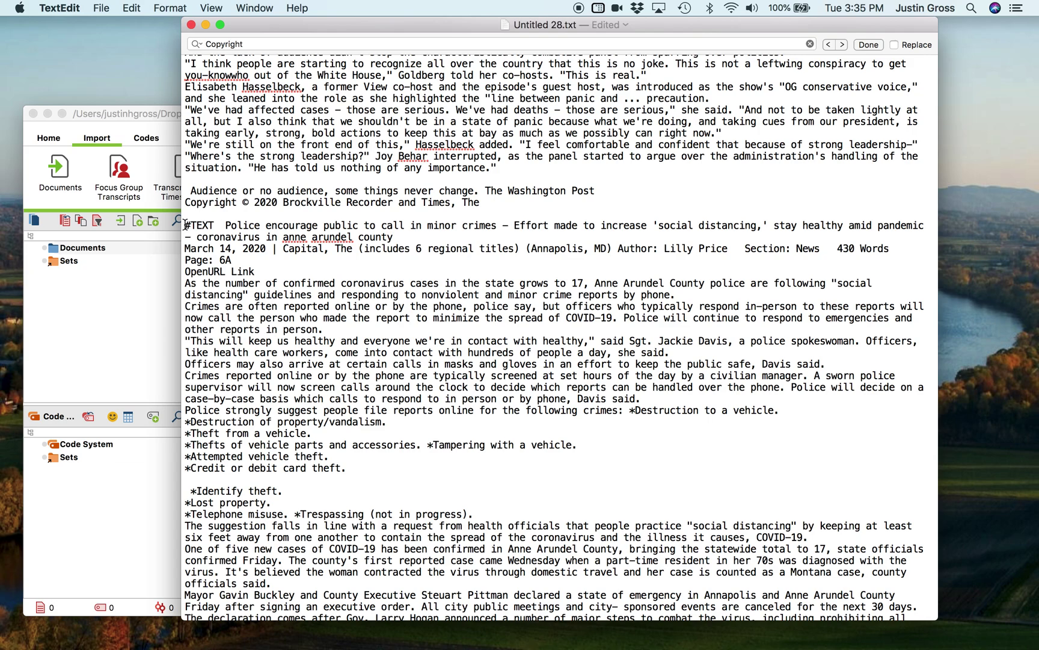
pyautogui.click(842, 44)
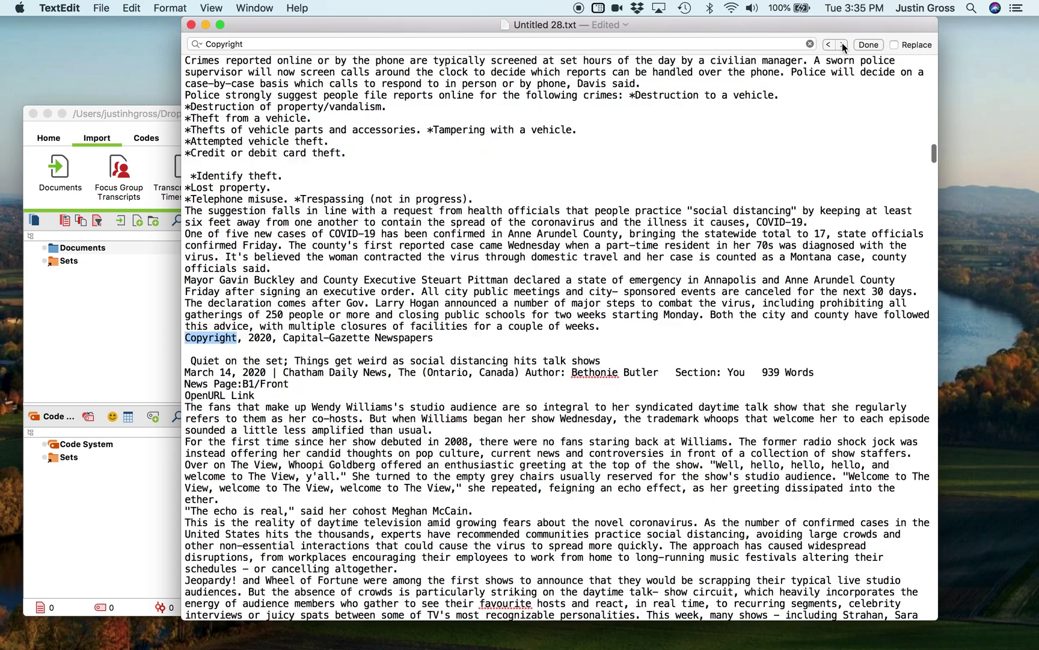
pyautogui.click(192, 349)
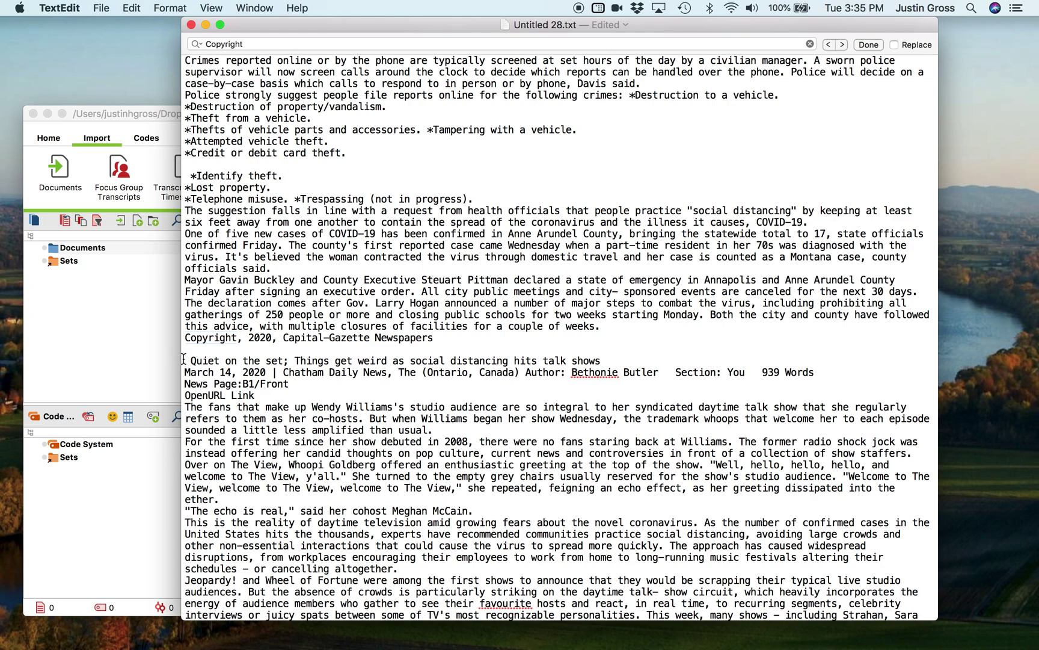
pyautogui.press('super+v')
# - Find the following copyright lines and insert #TEXT before the "SOCIAL DIsTANCING, 1918 STYLE" and "Social distancing vs. self-isolation" headlines
pyautogui.click(843, 44)
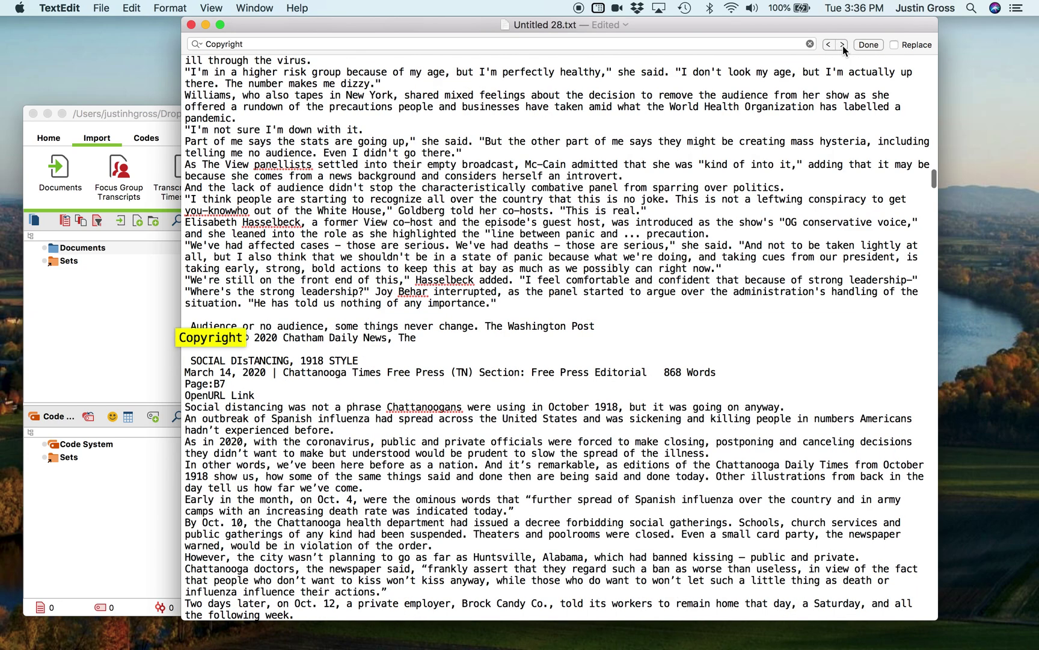
pyautogui.click(186, 360)
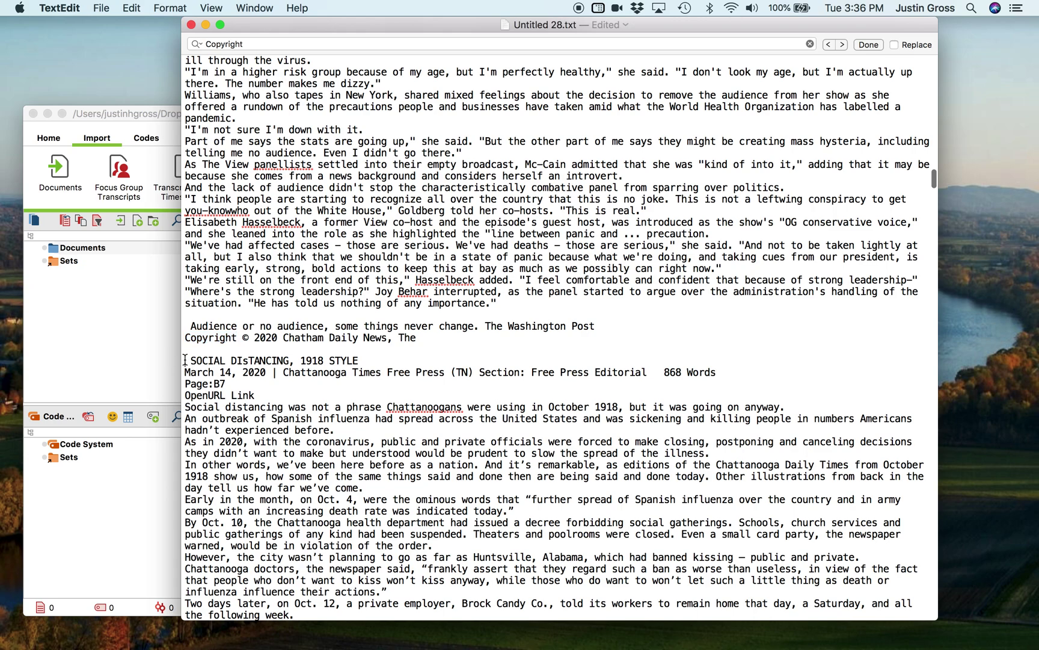
pyautogui.write('#TEXT')
pyautogui.click(842, 44)
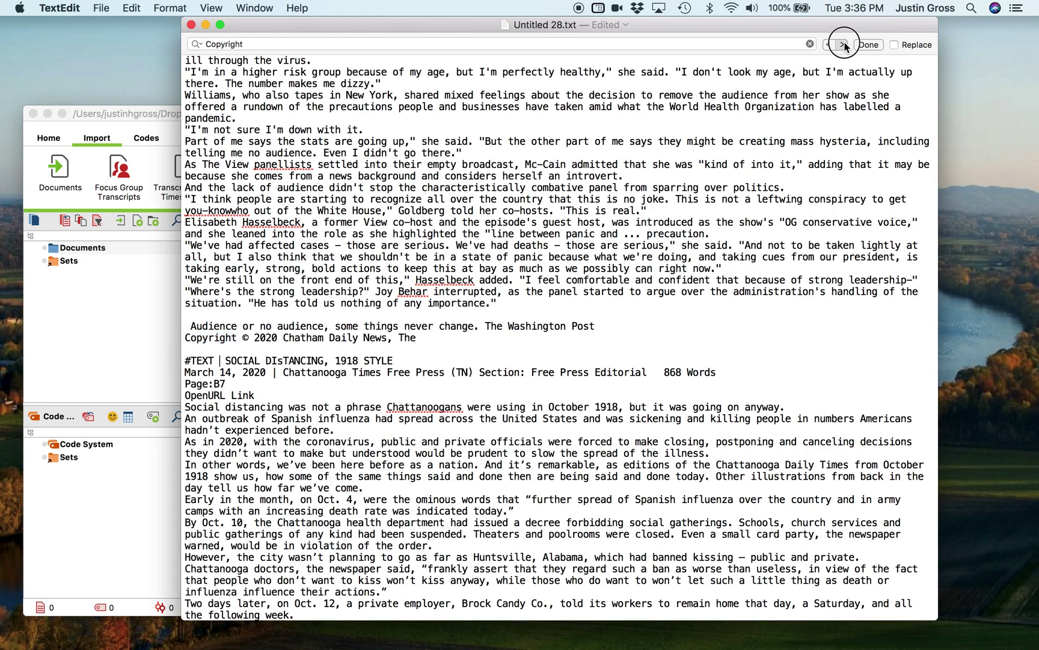
pyautogui.click(185, 294)
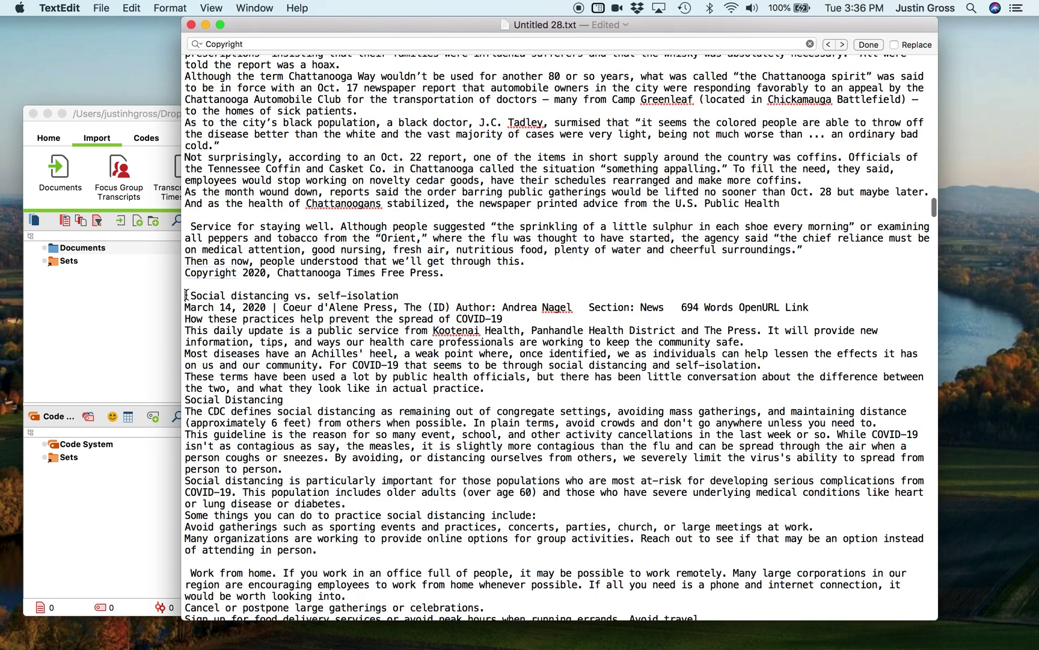
pyautogui.write('#TEXT')
# - Insert #TEXT before the "'Social distancing' shouldn't mean being lonely" and "Coronavirus: Bay Area jails halt visits" headlines, located by their preceding copyright lines
pyautogui.click(842, 45)
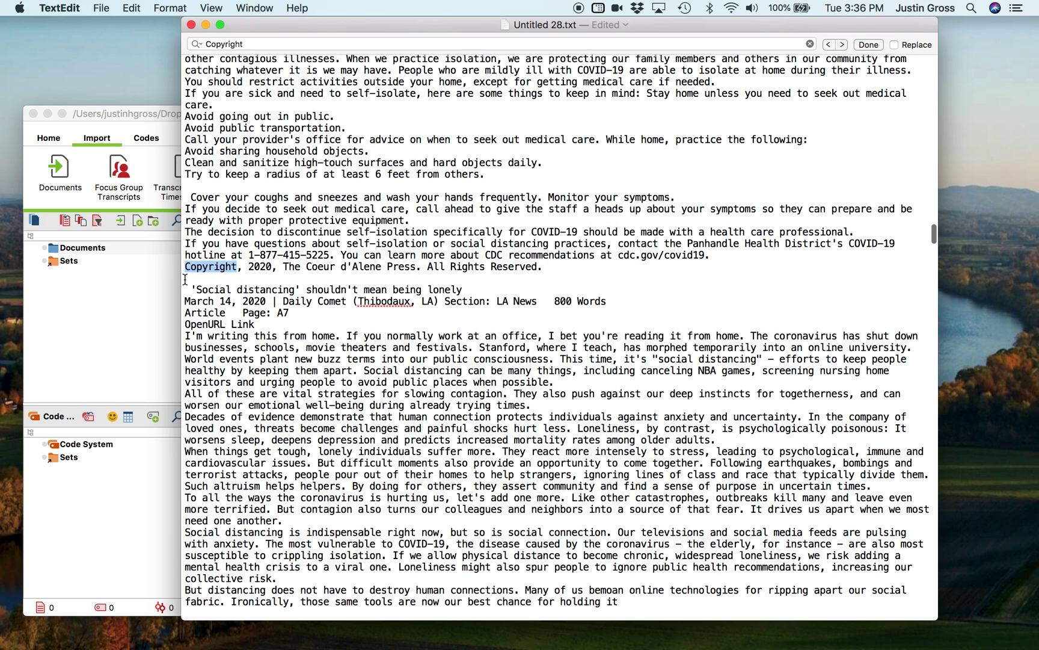
pyautogui.click(186, 289)
pyautogui.write('#TEXT')
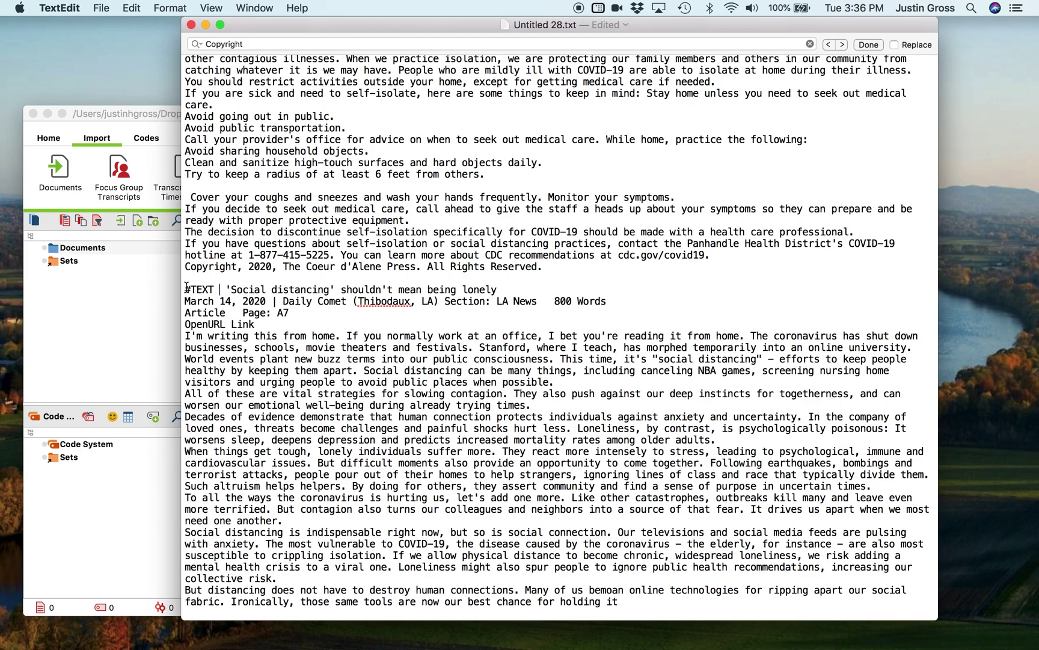
pyautogui.click(841, 44)
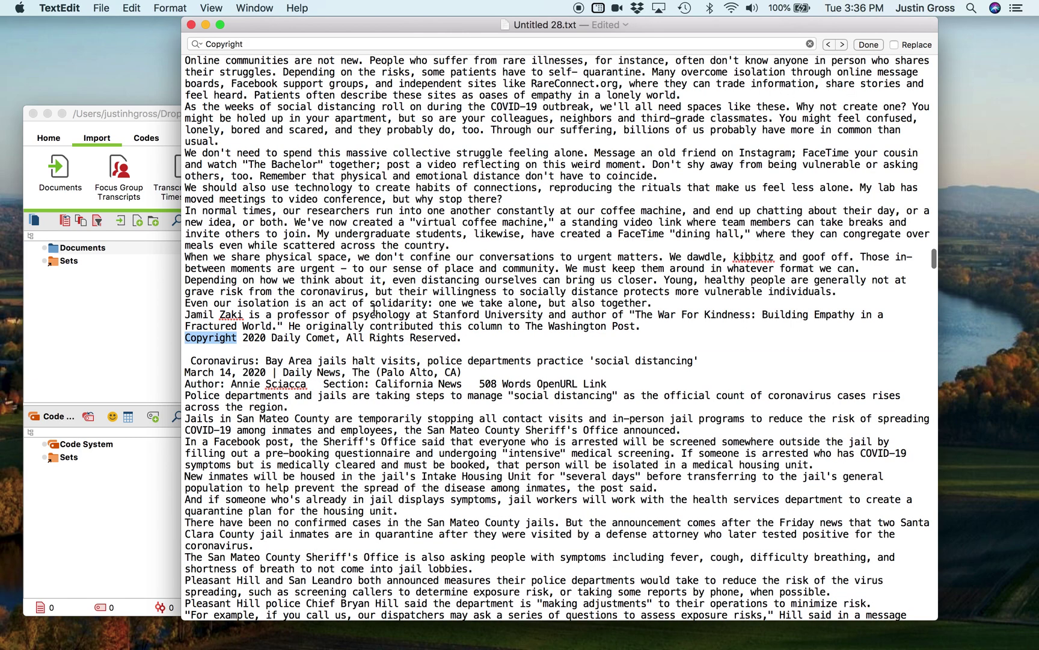
pyautogui.click(185, 321)
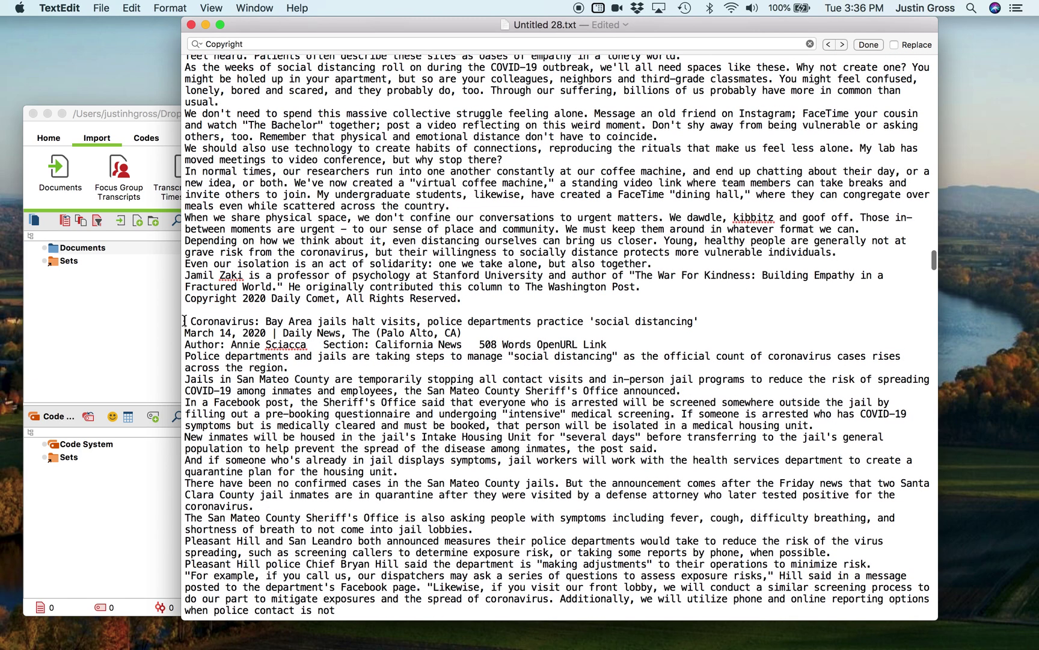
pyautogui.write('#TEXT')
# - Find the copyright line ending the Bay Area jails article and insert #TEXT before the Daily Press "Quiet on the set" headline
pyautogui.scroll(-5, 498, 323)
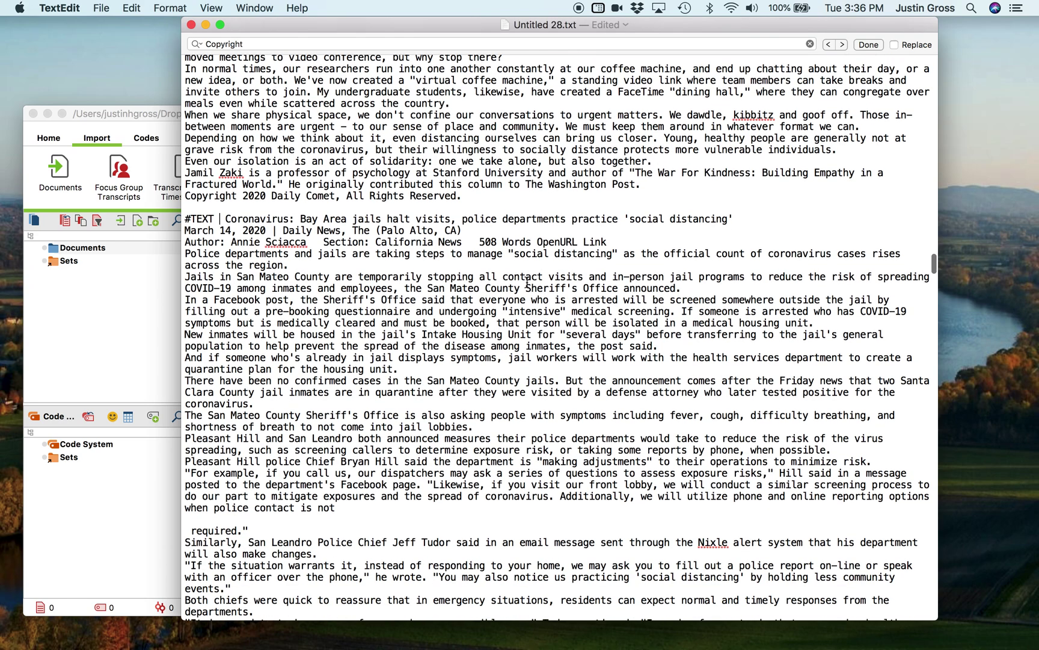
pyautogui.click(843, 44)
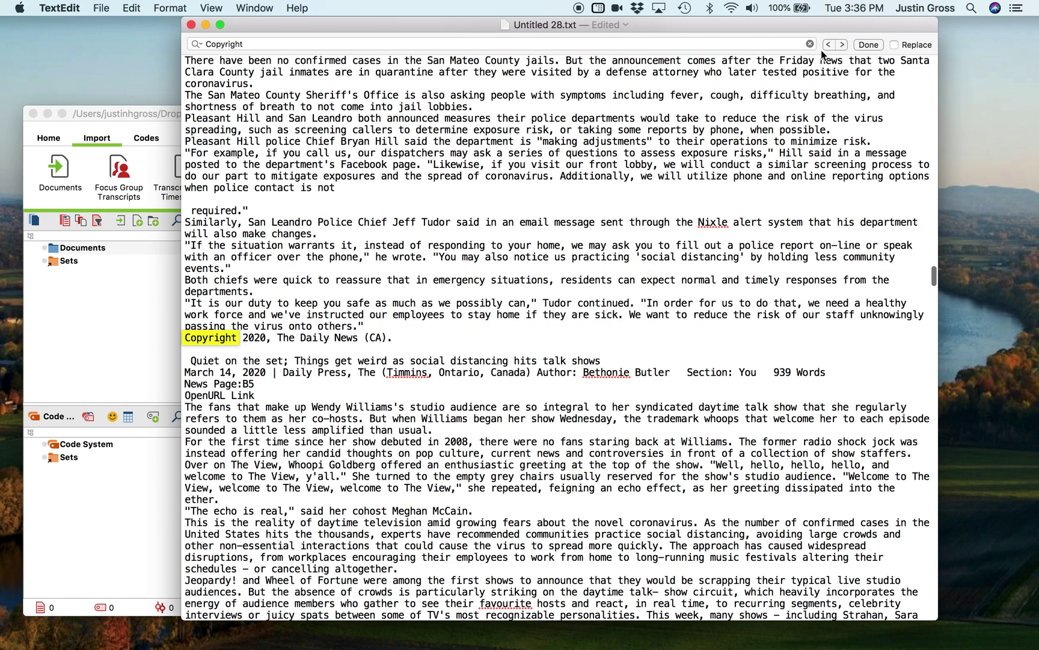
pyautogui.click(184, 361)
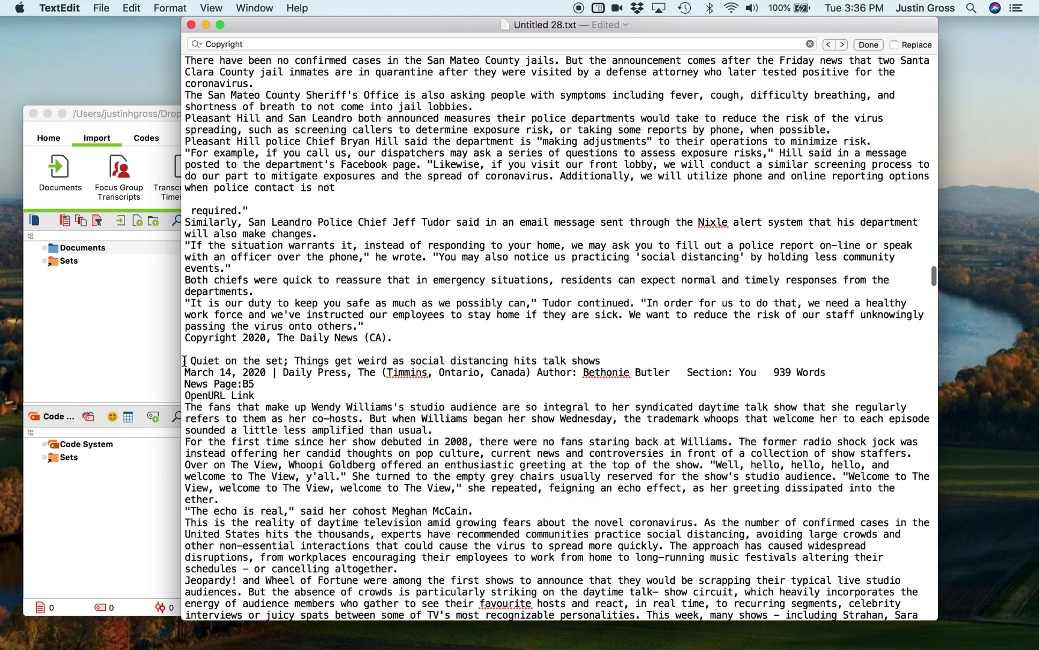
pyautogui.write('#TEXT')
# - Delete everything after the Daily Press article's copyright line, from the "Virtual message board" headline to the end of the text
pyautogui.scroll(-10, 335, 415)
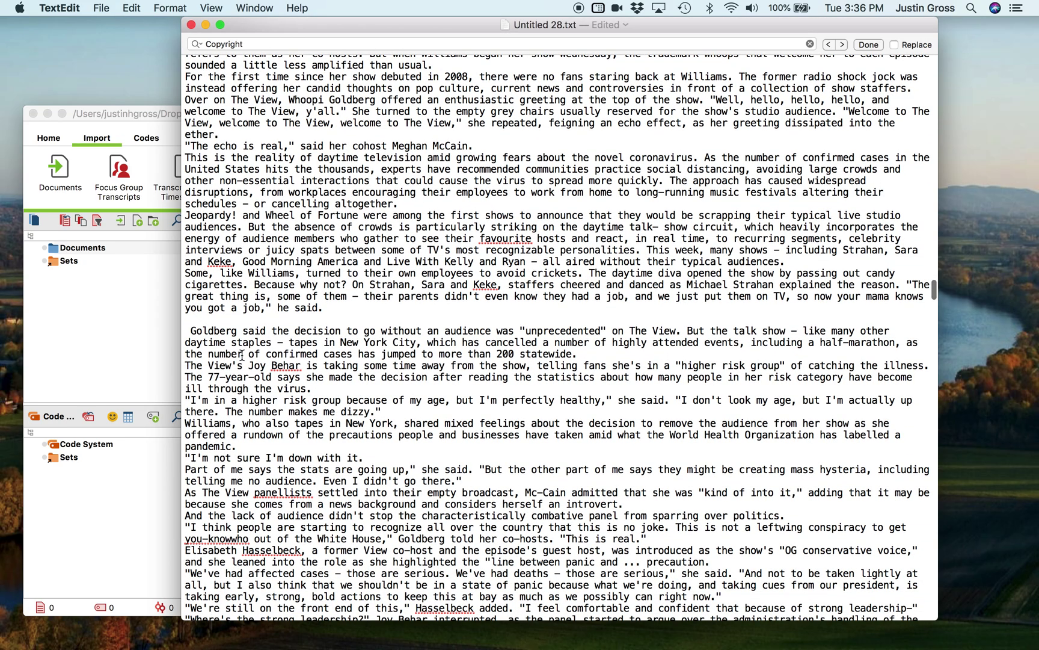
pyautogui.scroll(-6, 244, 352)
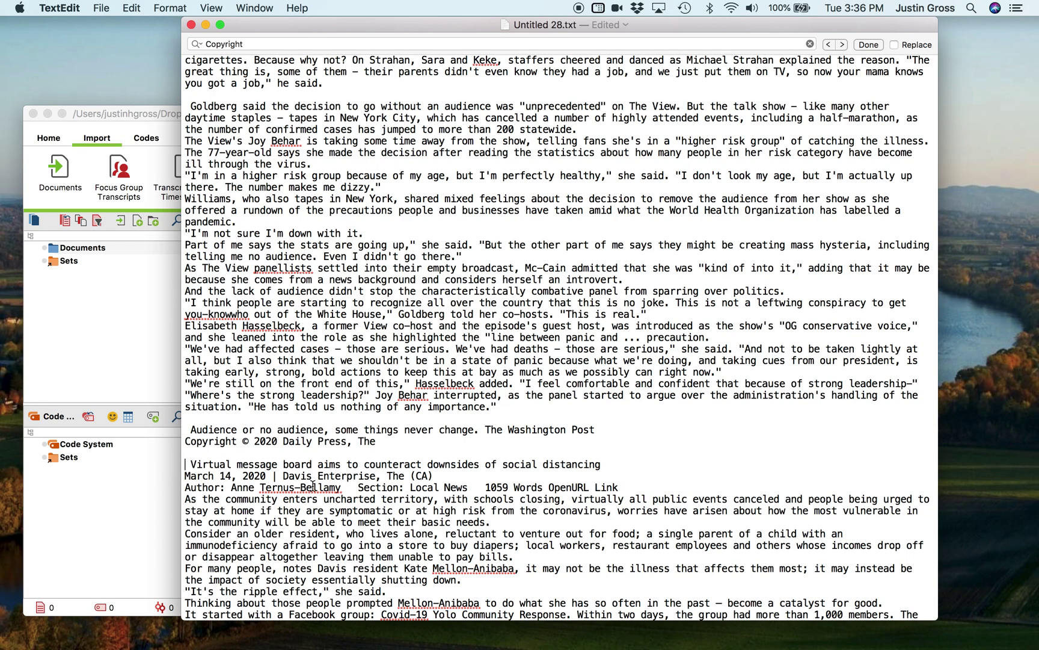
pyautogui.scroll(-20, 312, 485)
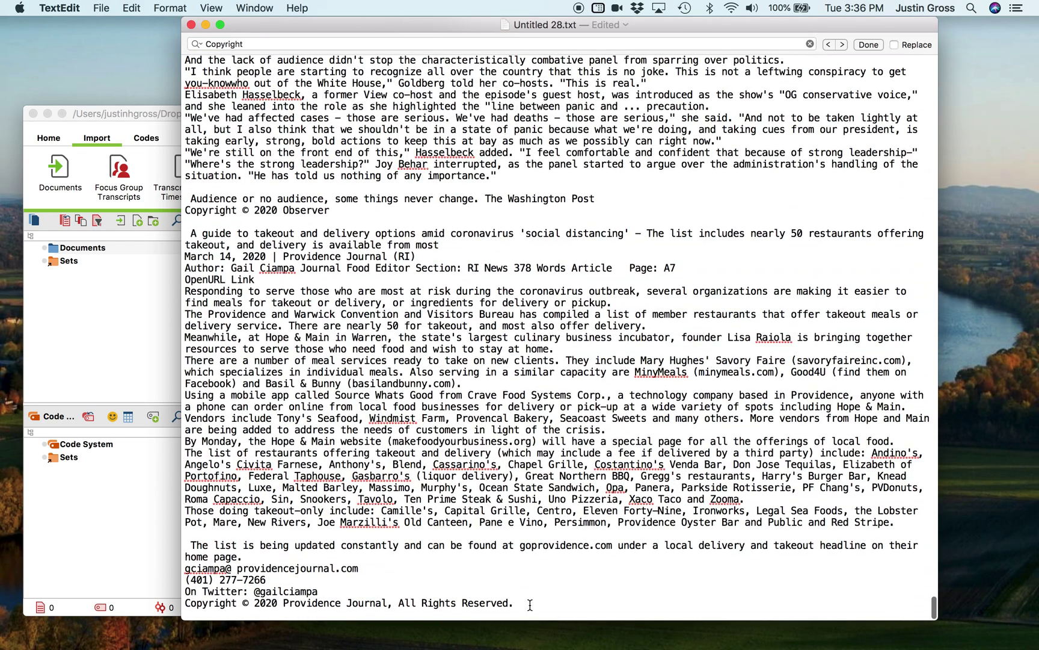
pyautogui.press('super+a')
pyautogui.click(531, 605)
pyautogui.scroll(7, 539, 365)
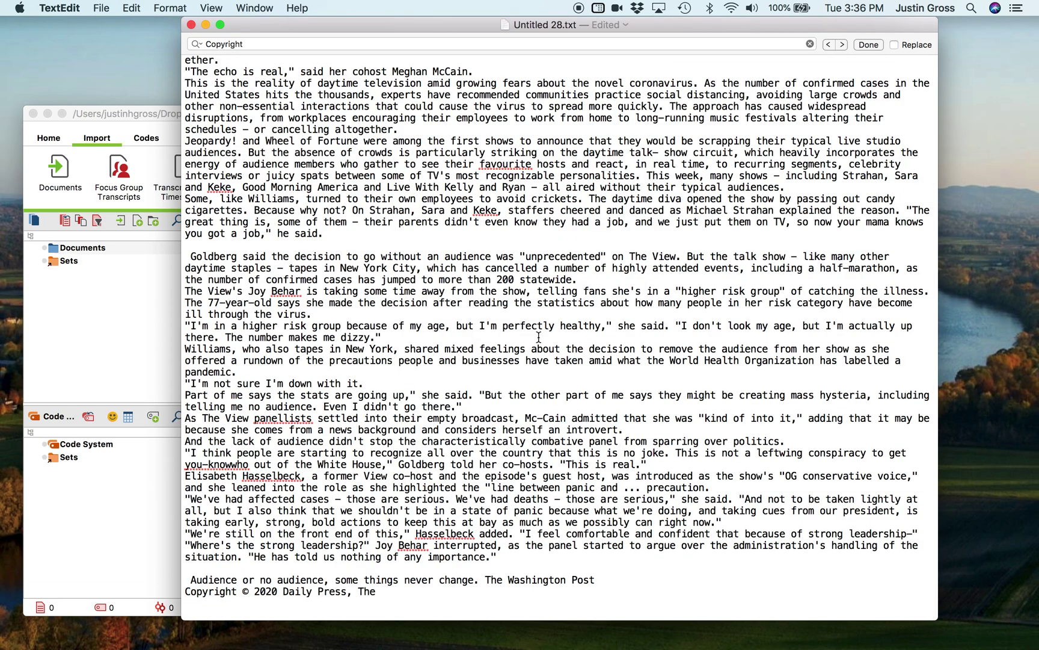
pyautogui.scroll(1, 539, 337)
# - Save the tagged text as "Social Distancing 4.txt" in the Database Searching Practice folder, next to the earlier Social Distancing files
pyautogui.press('super+s')
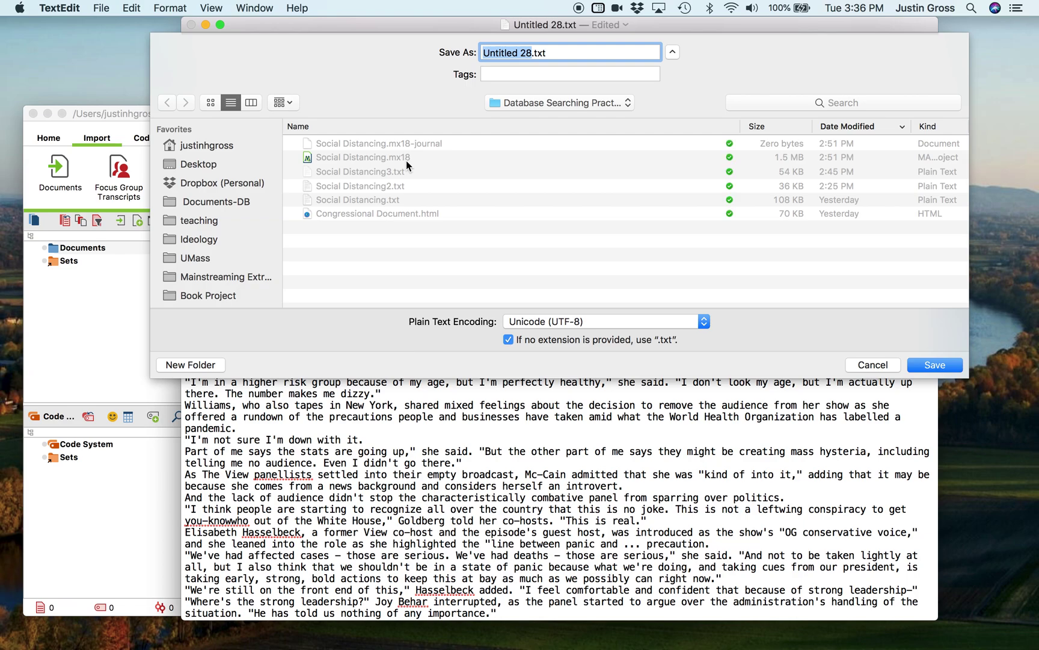
pyautogui.click(356, 173)
pyautogui.click(564, 53)
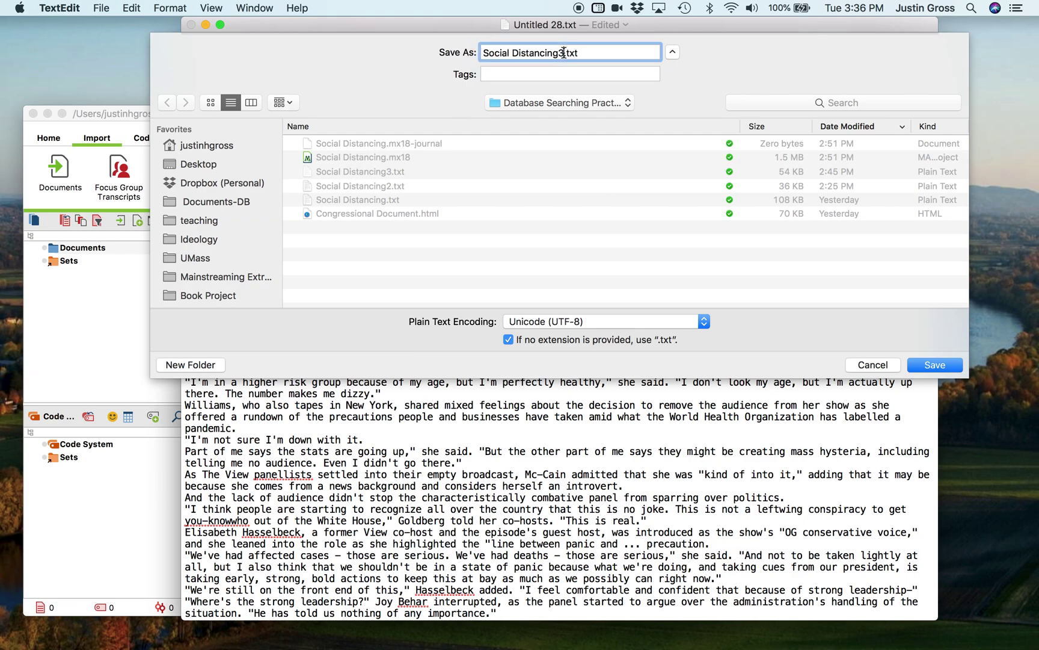
pyautogui.press('BackSpace')
pyautogui.write('4')
pyautogui.click(932, 365)
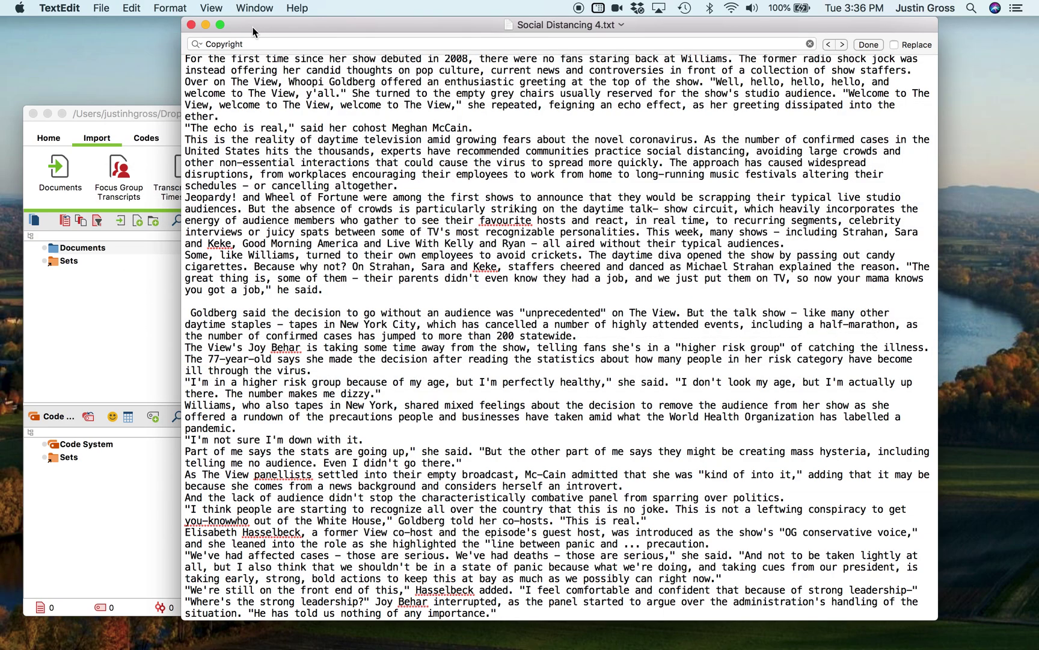
# - Minimize the text file, switch to the MAXQDA project window, and reposition and enlarge it to fill most of the screen
pyautogui.click(206, 26)
pyautogui.moveTo(211, 112); pyautogui.dragTo(219, 33)
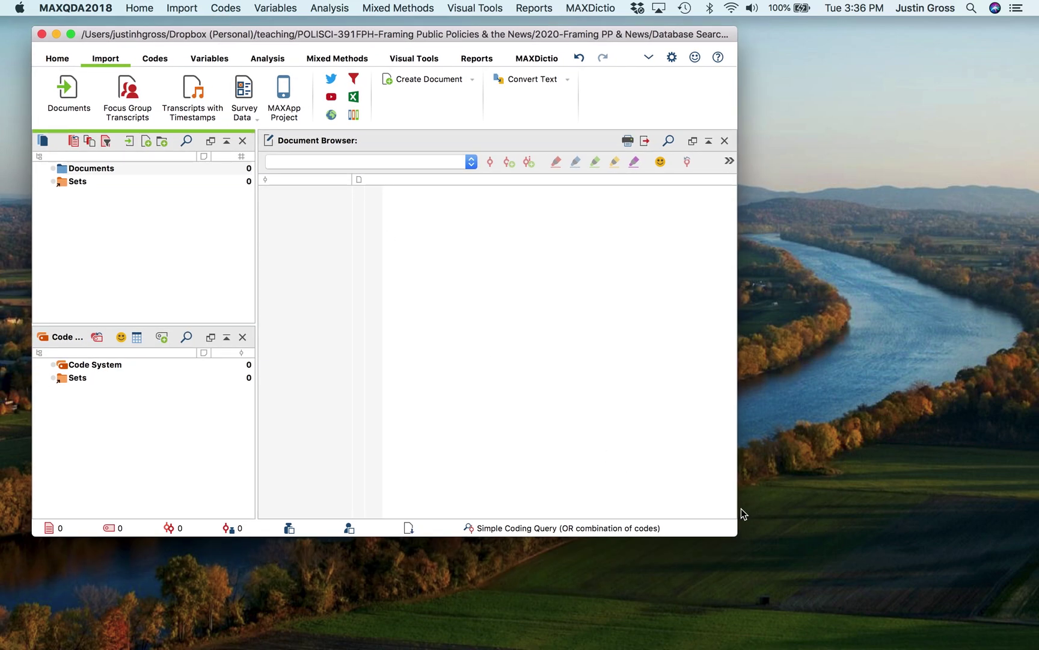
pyautogui.moveTo(741, 532); pyautogui.dragTo(980, 601)
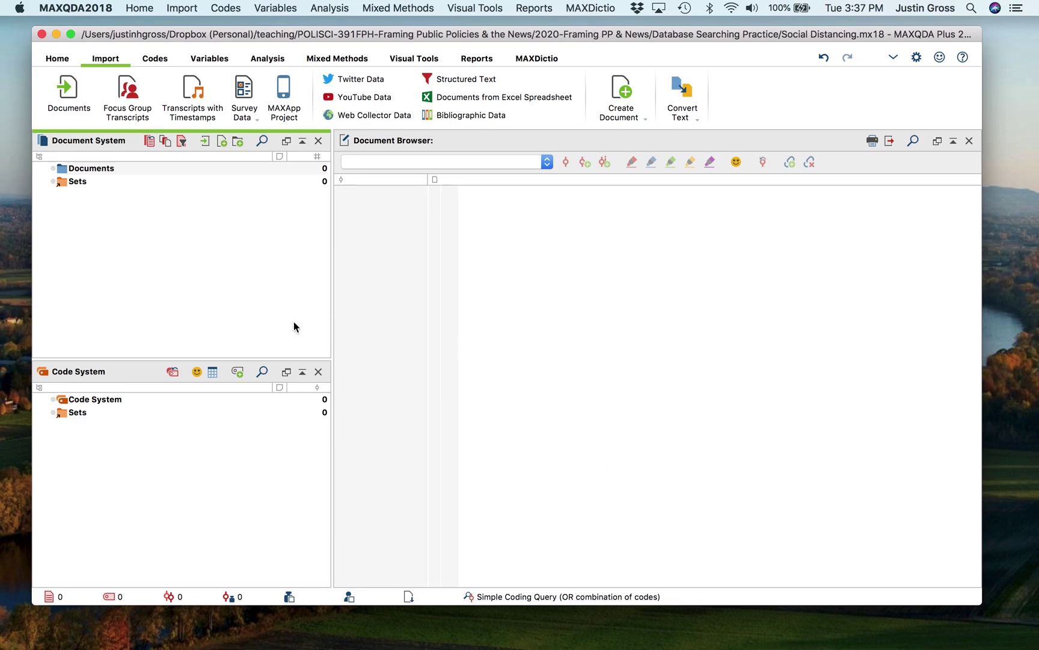
# - Import "Social Distancing 4.txt" as structured text into the project's Documents folder, reviewing the preprocessor tag instructions first
pyautogui.click(98, 170)
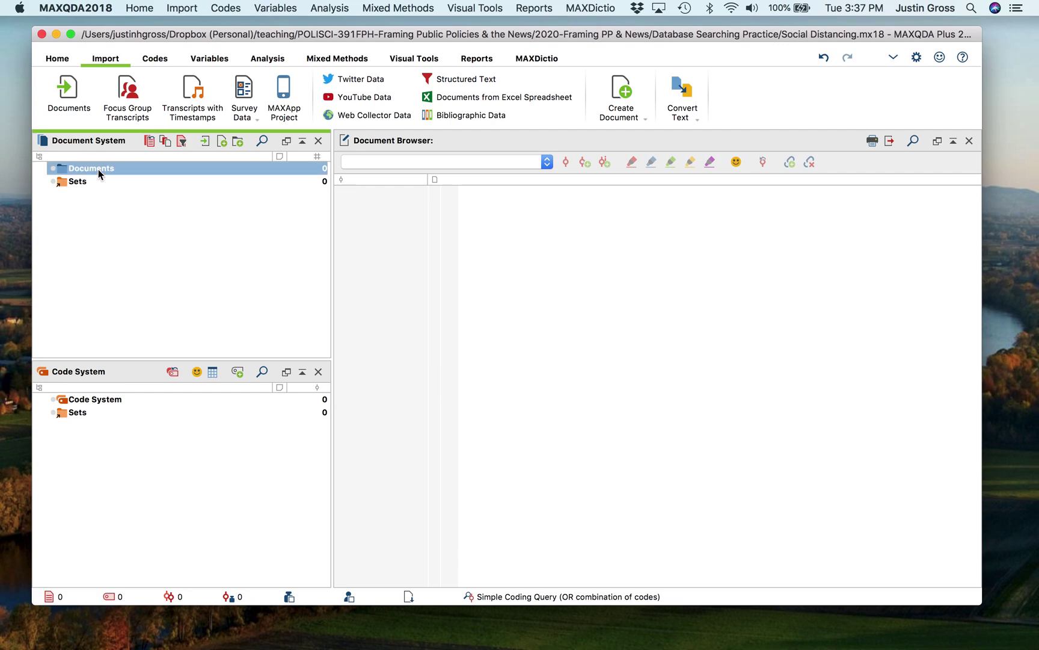
pyautogui.click(98, 179)
pyautogui.click(97, 171)
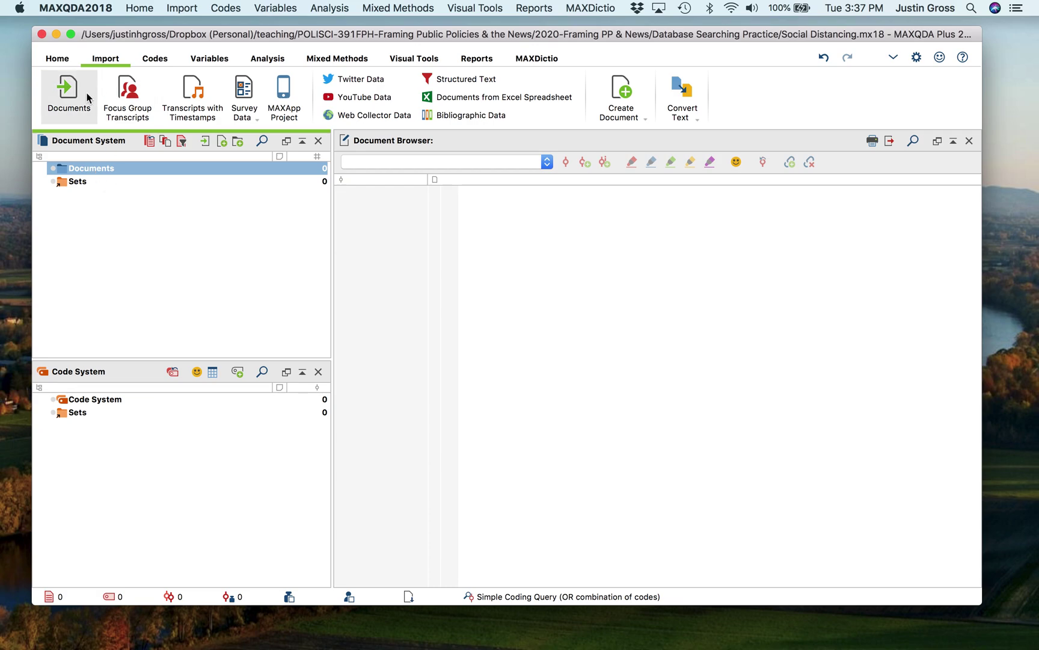
pyautogui.click(63, 59)
pyautogui.click(105, 59)
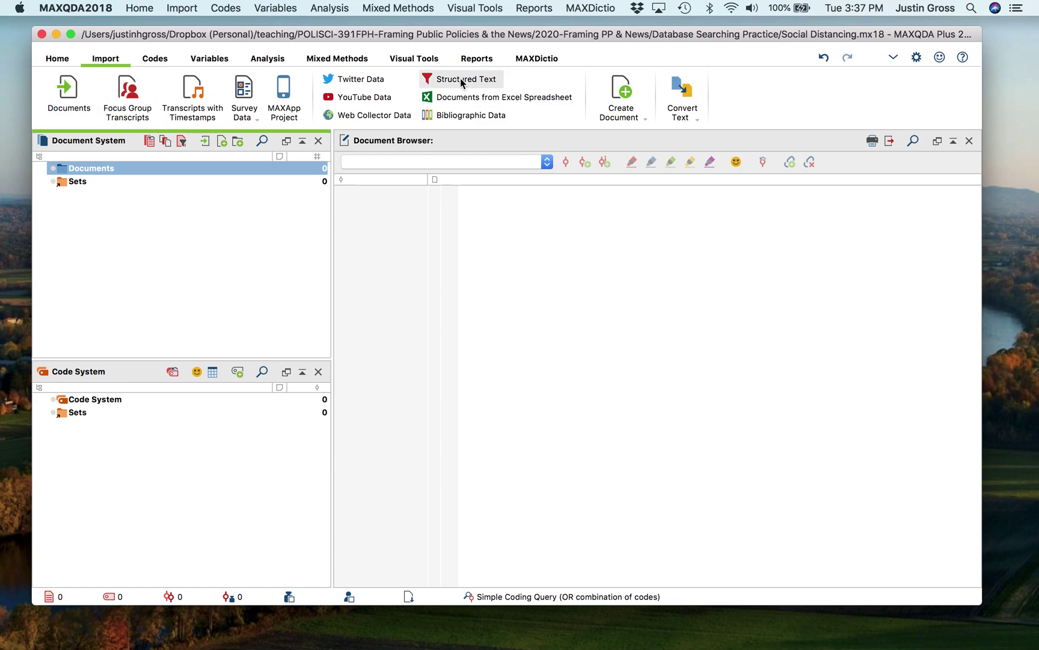
pyautogui.click(430, 81)
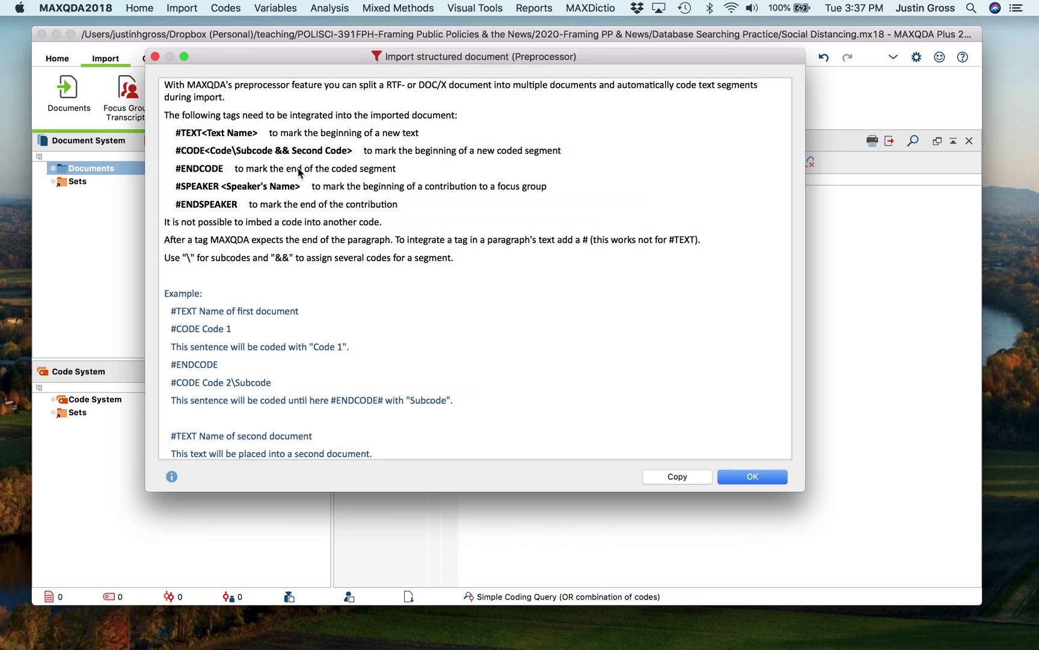
pyautogui.scroll(-1, 292, 171)
pyautogui.click(751, 477)
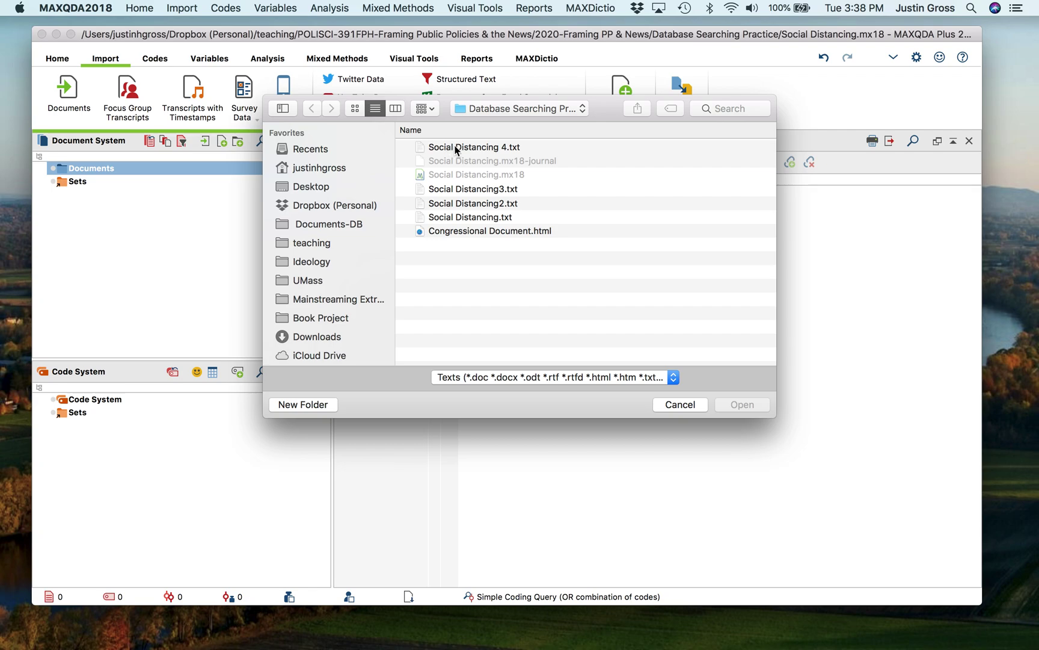
pyautogui.doubleClick(456, 148)
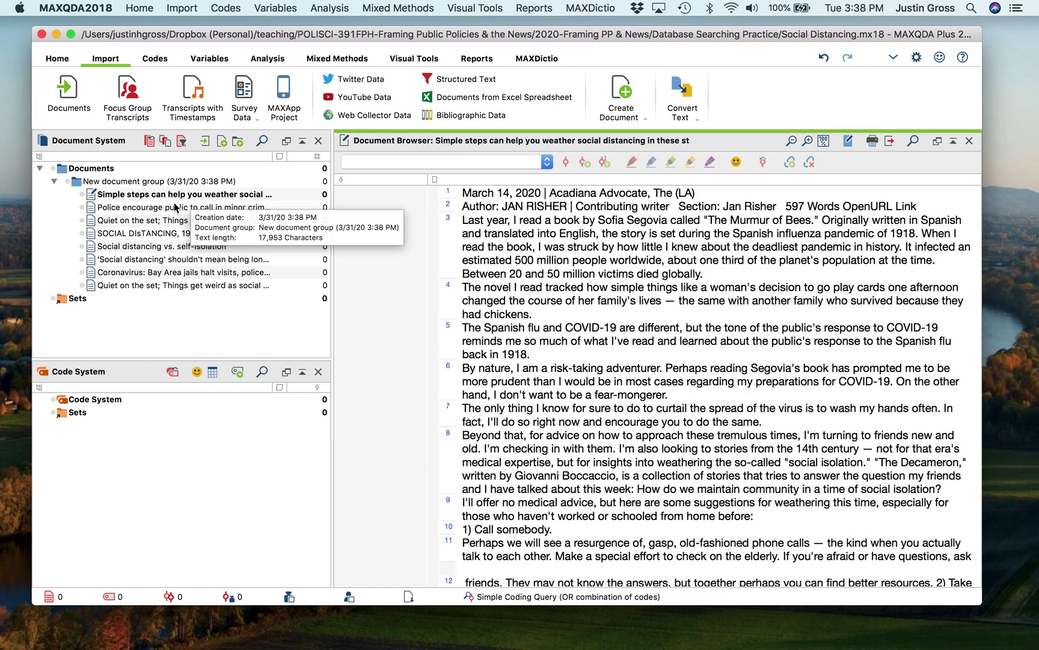
# - Open several of the imported articles, including the police, talk show and 1918 ones, to check that each is a separate document
pyautogui.doubleClick(155, 208)
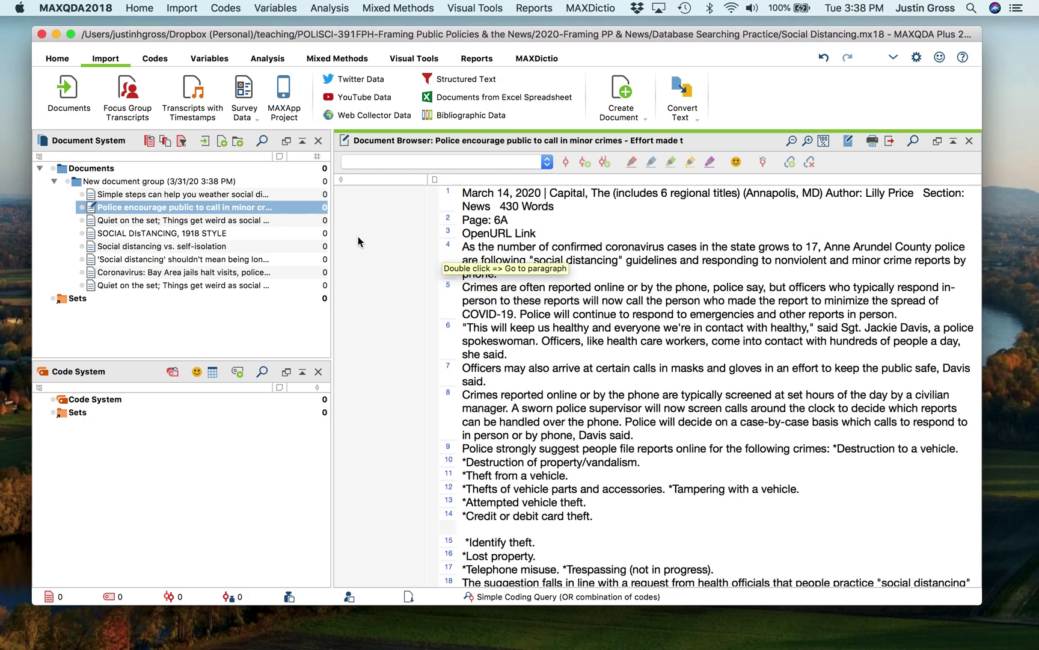
pyautogui.doubleClick(166, 221)
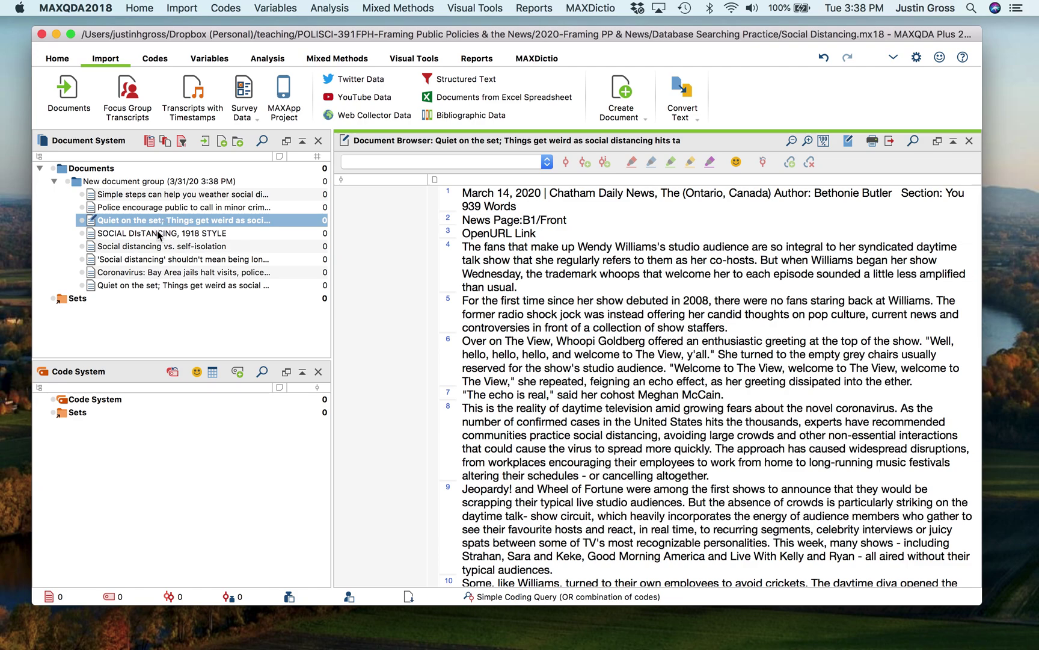
pyautogui.doubleClick(143, 240)
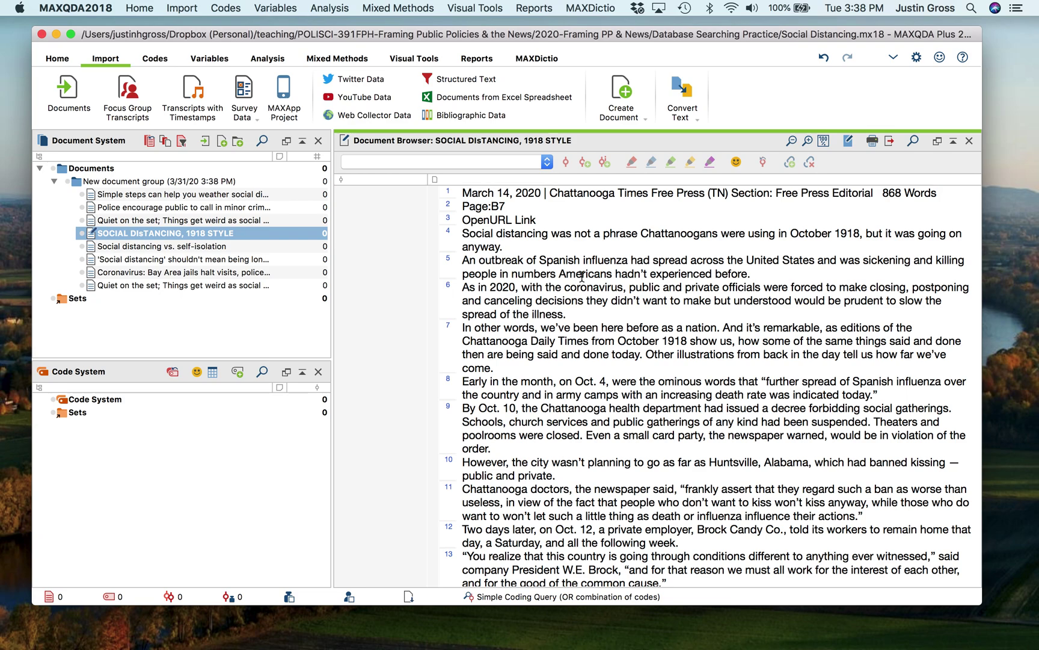
pyautogui.doubleClick(153, 248)
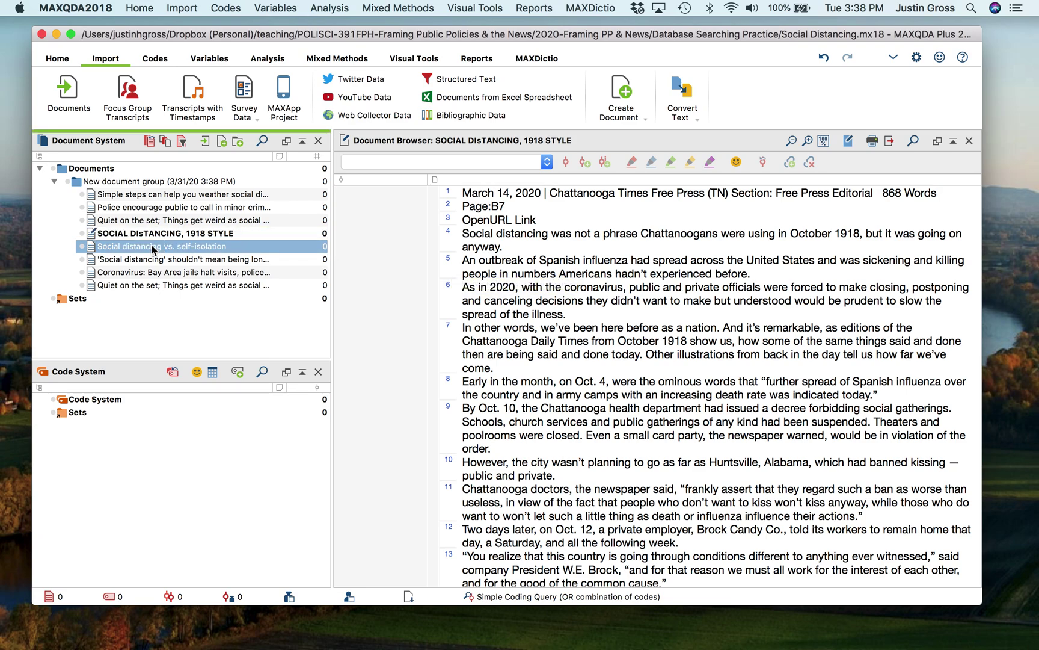
pyautogui.doubleClick(127, 208)
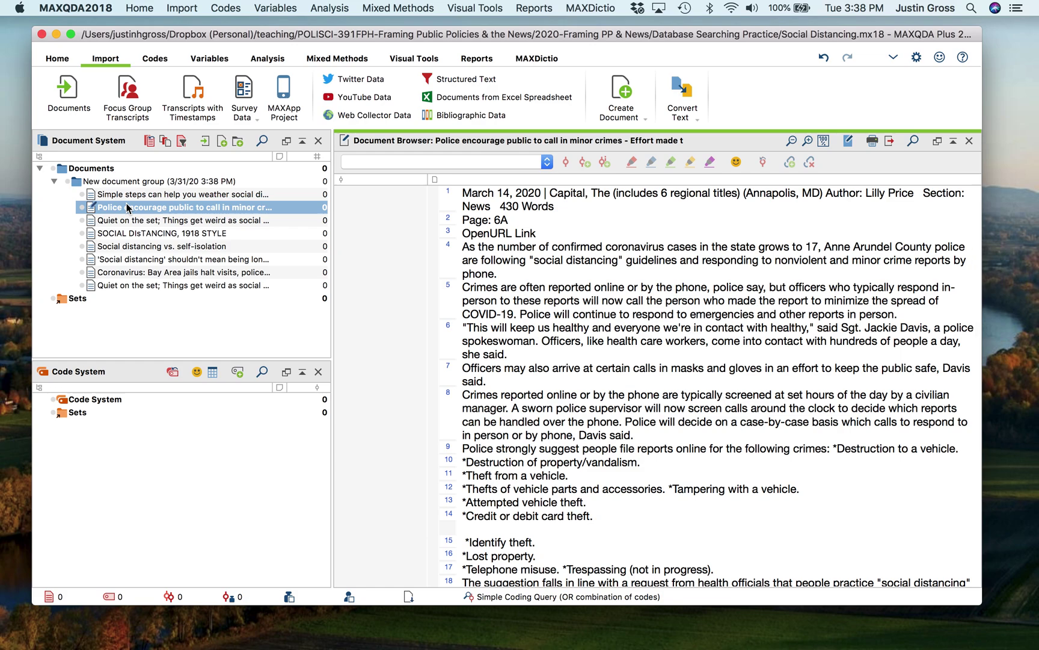
pyautogui.moveTo(399, 648)
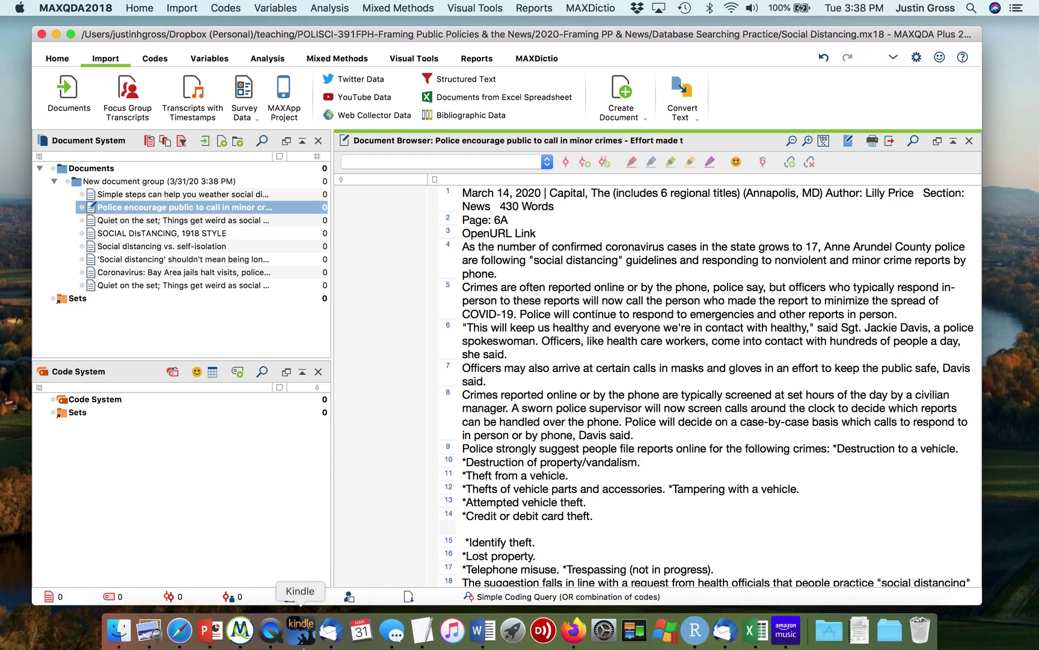
# - Open the imported article "SOCIAL DIsTANCING, 1918 STYLE" to read its text
pyautogui.click(423, 632)
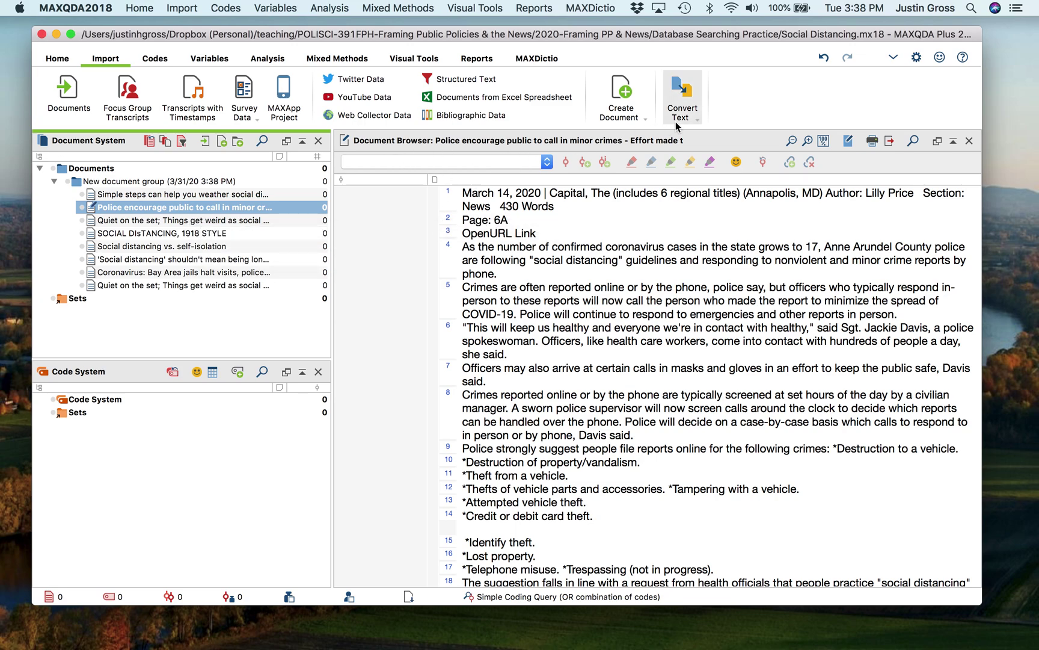
pyautogui.click(153, 235)
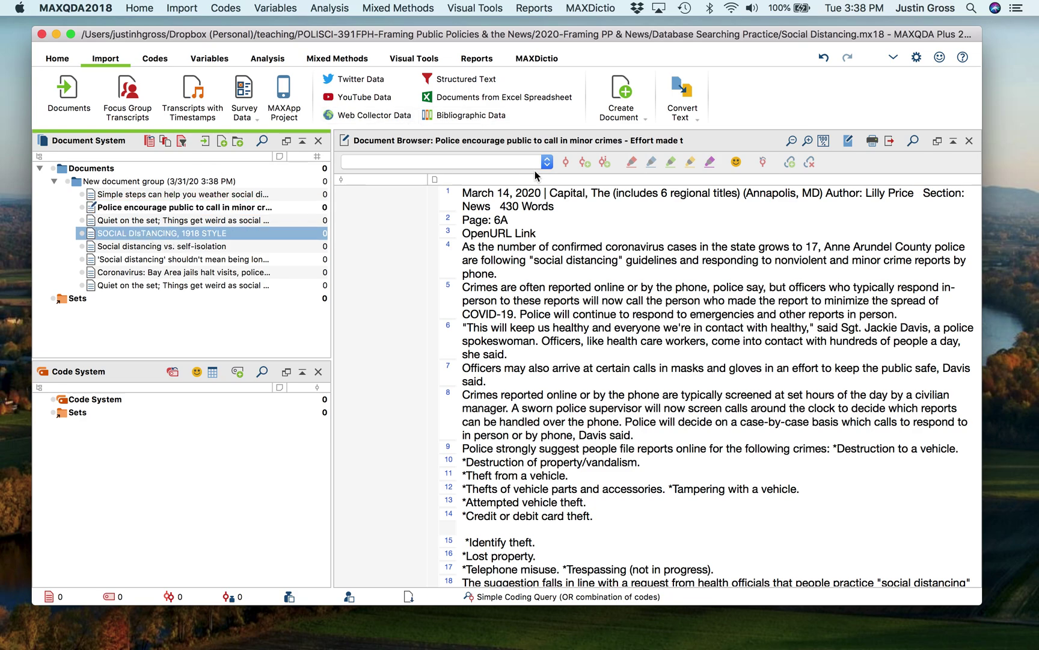
pyautogui.doubleClick(178, 237)
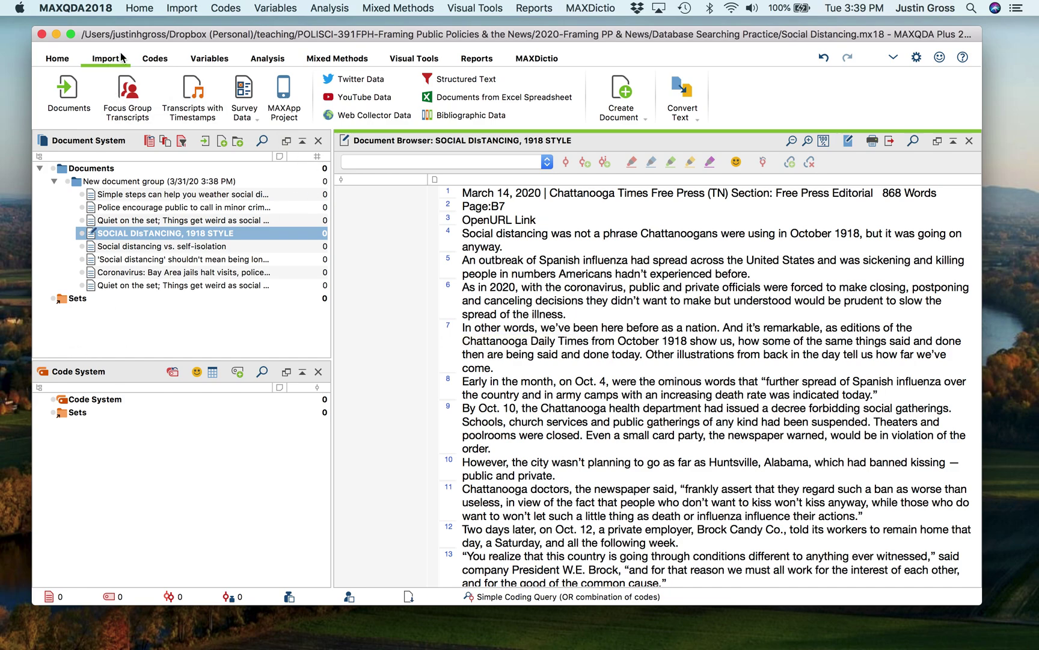
# - Run a lexical search for "social dist" across the project's documents and look through the list of hits
pyautogui.click(274, 60)
pyautogui.click(134, 96)
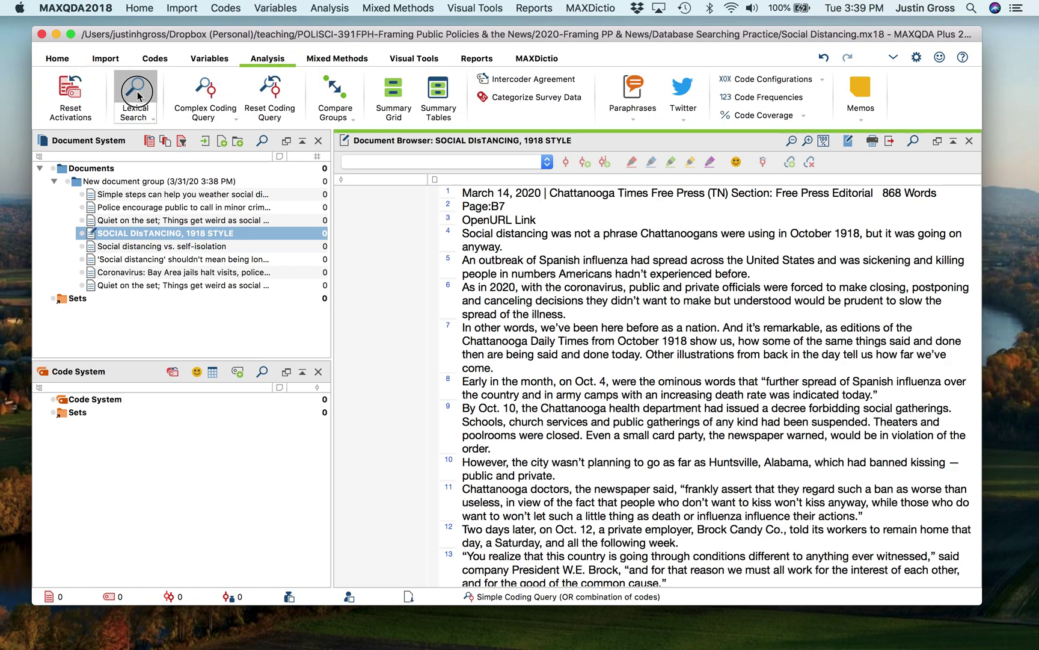
pyautogui.moveTo(715, 96); pyautogui.dragTo(358, 55)
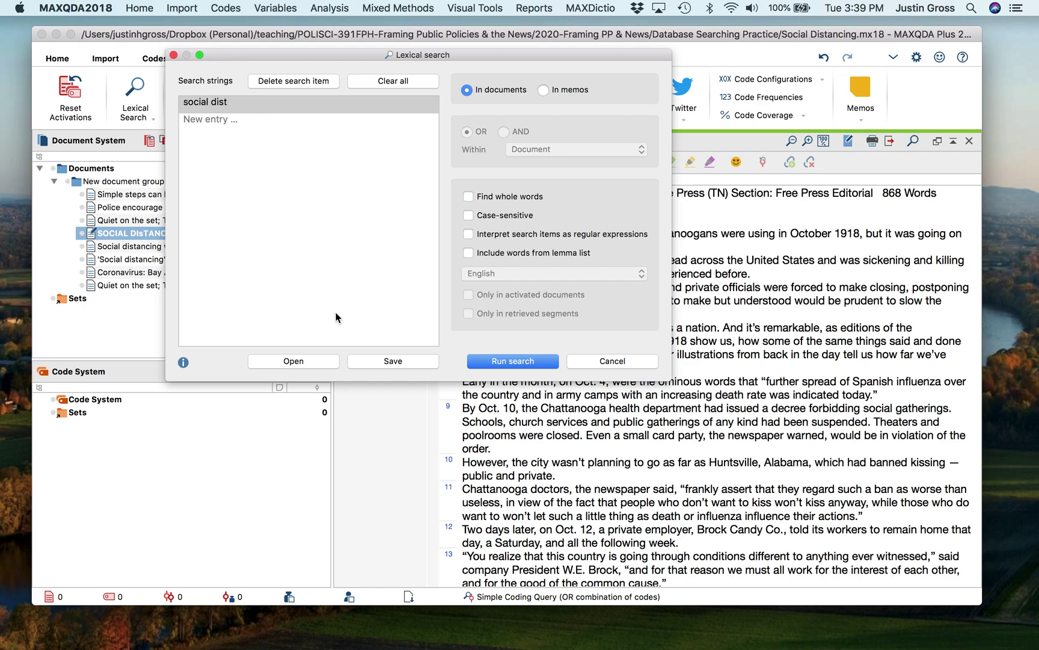
pyautogui.click(510, 362)
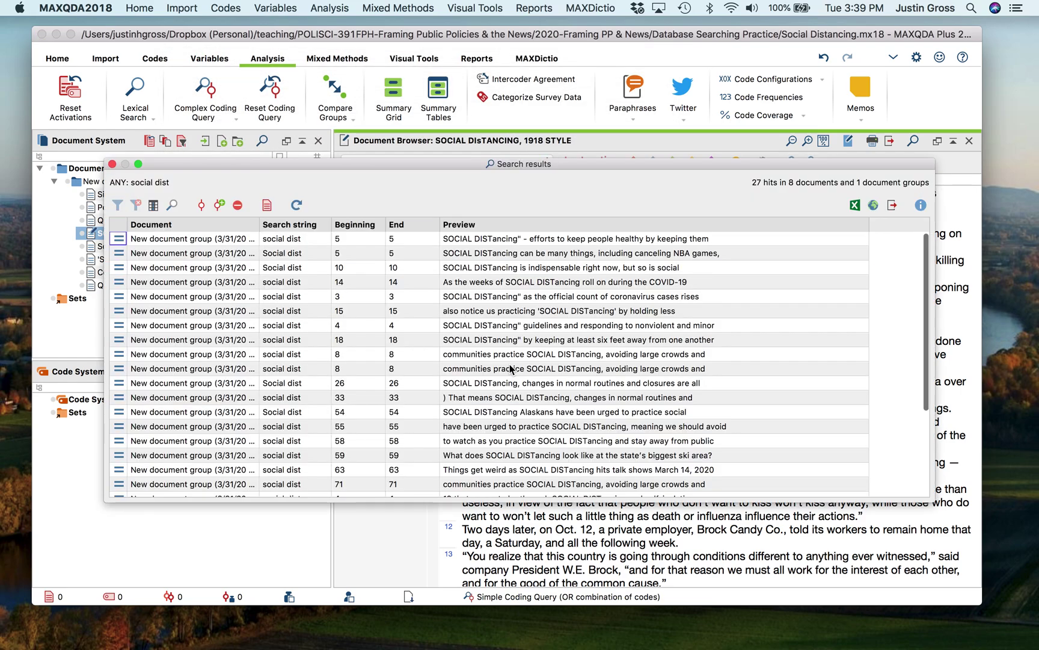
pyautogui.scroll(-5, 240, 304)
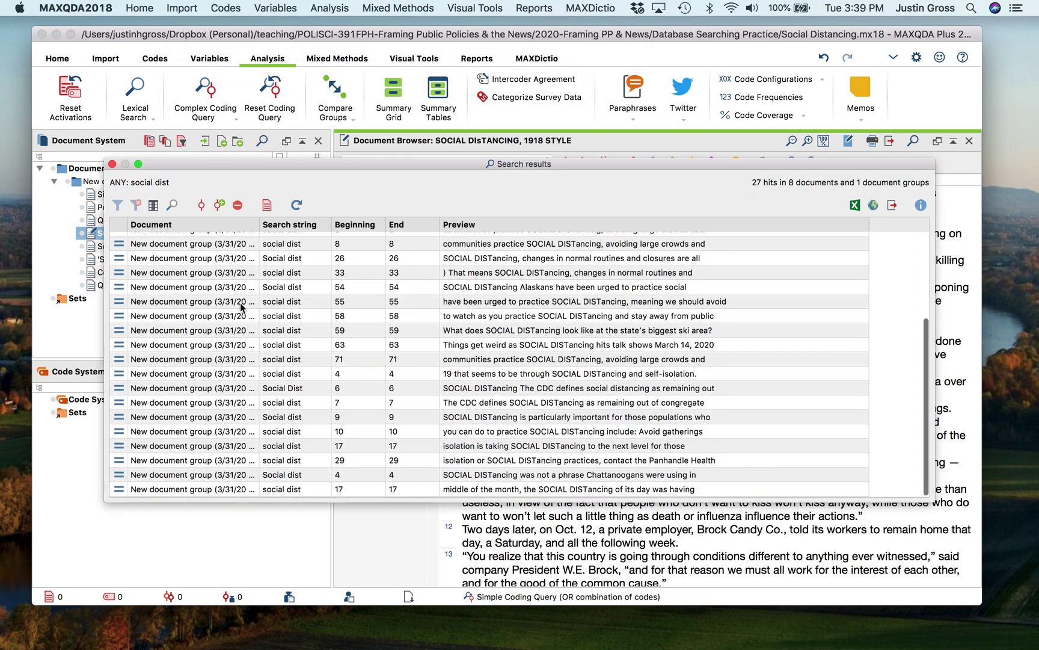
pyautogui.scroll(5, 241, 306)
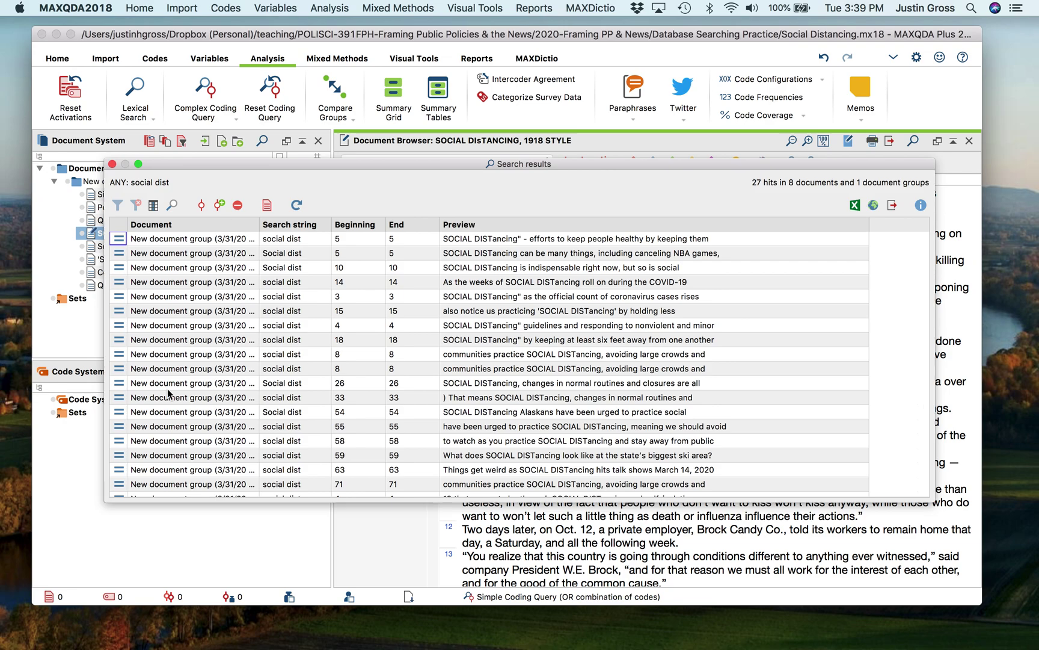
pyautogui.scroll(-2, 168, 393)
pyautogui.scroll(-3, 168, 393)
pyautogui.scroll(4, 168, 392)
# - Shift the search results off the article text and show the paragraph 18 "six feet away" and paragraph 55 "urged to practice" hits in context
pyautogui.moveTo(580, 163); pyautogui.dragTo(392, 27)
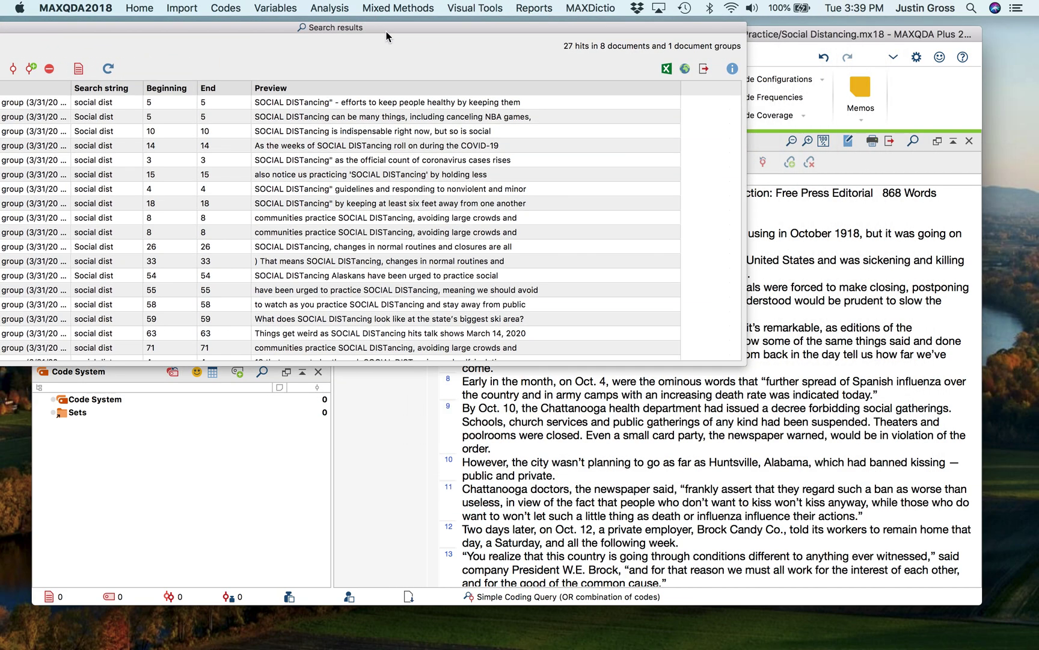
pyautogui.click(413, 205)
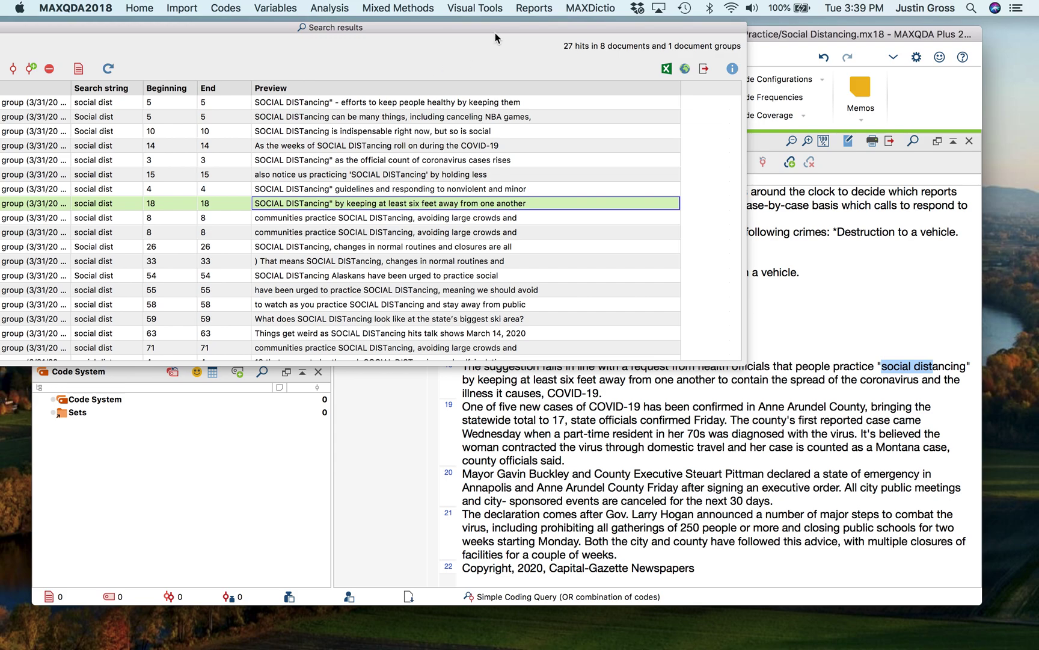
pyautogui.moveTo(507, 28); pyautogui.dragTo(406, 23)
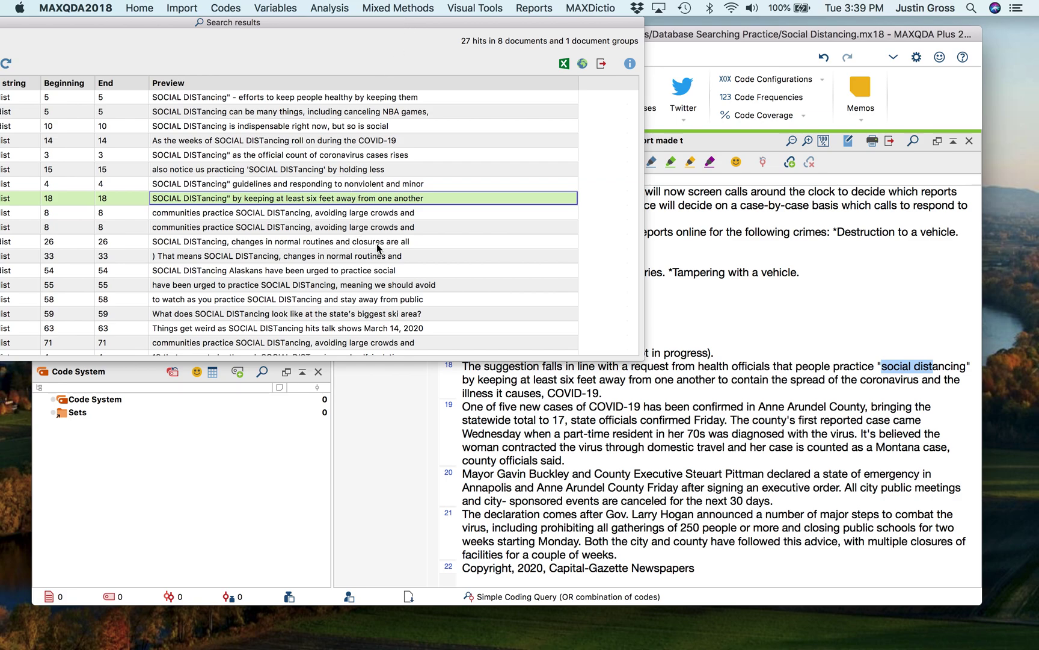
pyautogui.click(239, 289)
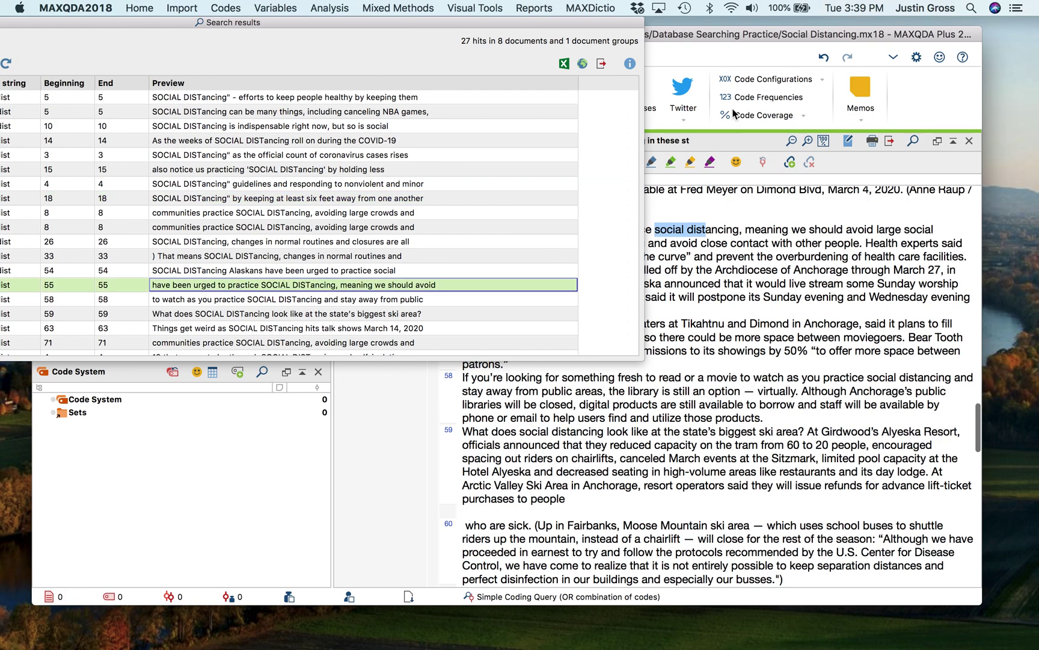
# - Rearrange the project window and the search results so the full hit list and the highlighted article passage are readable together
pyautogui.moveTo(750, 36); pyautogui.dragTo(807, 195)
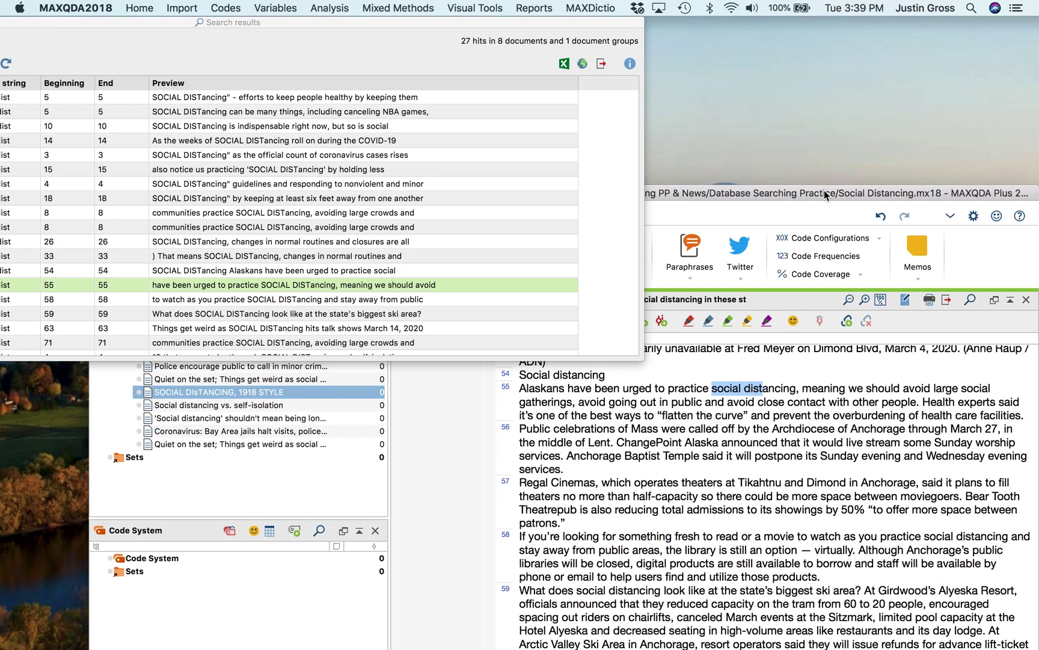
pyautogui.scroll(-1, 646, 419)
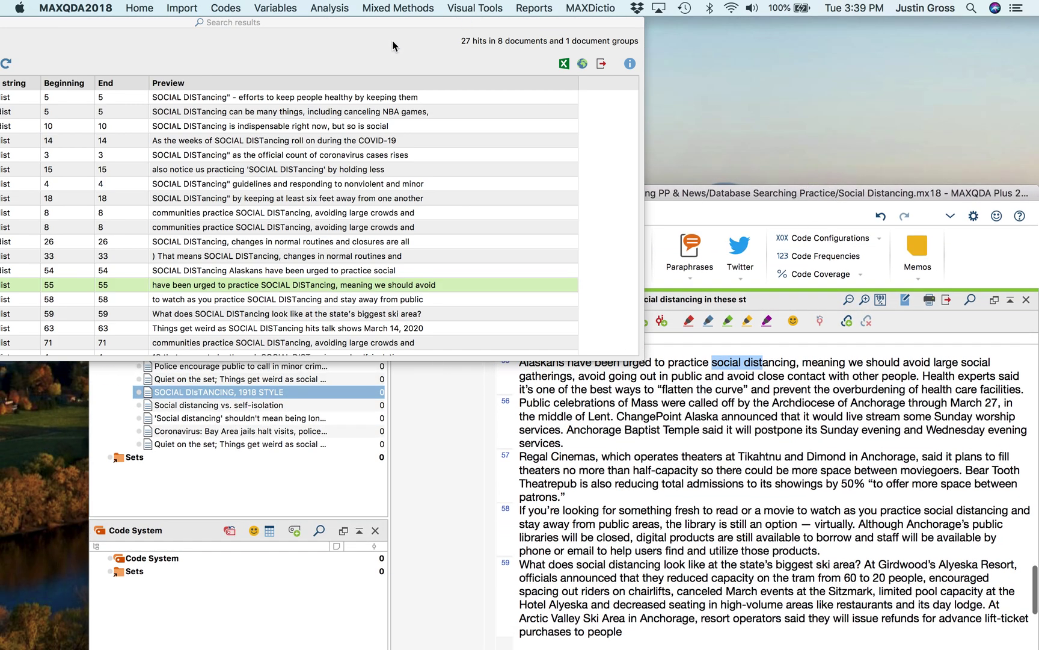
pyautogui.click(355, 30)
pyautogui.moveTo(333, 26); pyautogui.dragTo(649, 24)
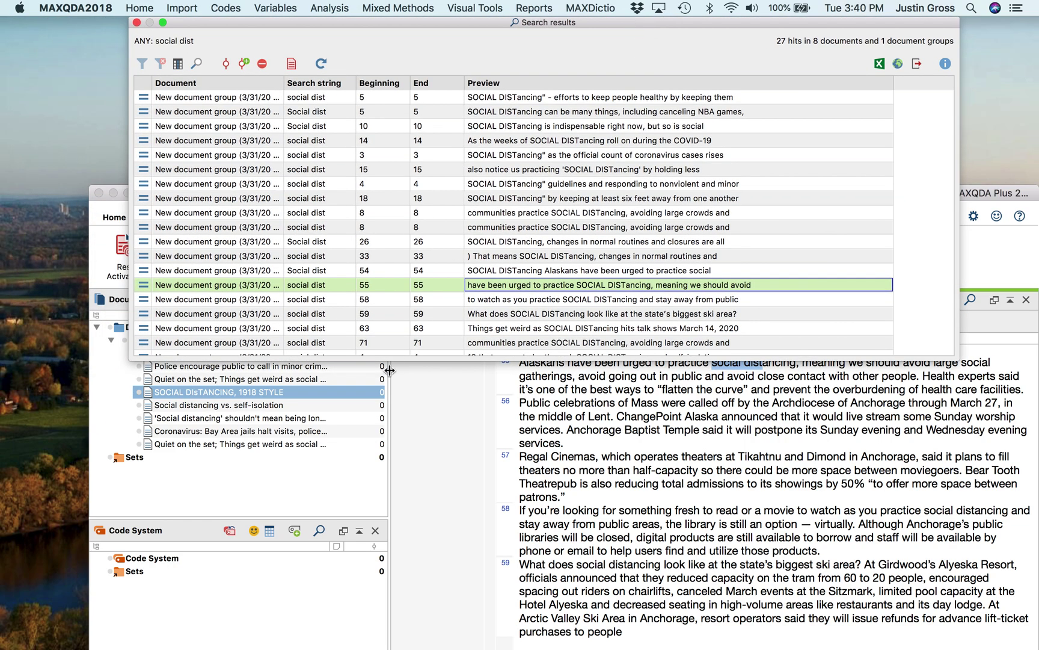
pyautogui.moveTo(684, 648)
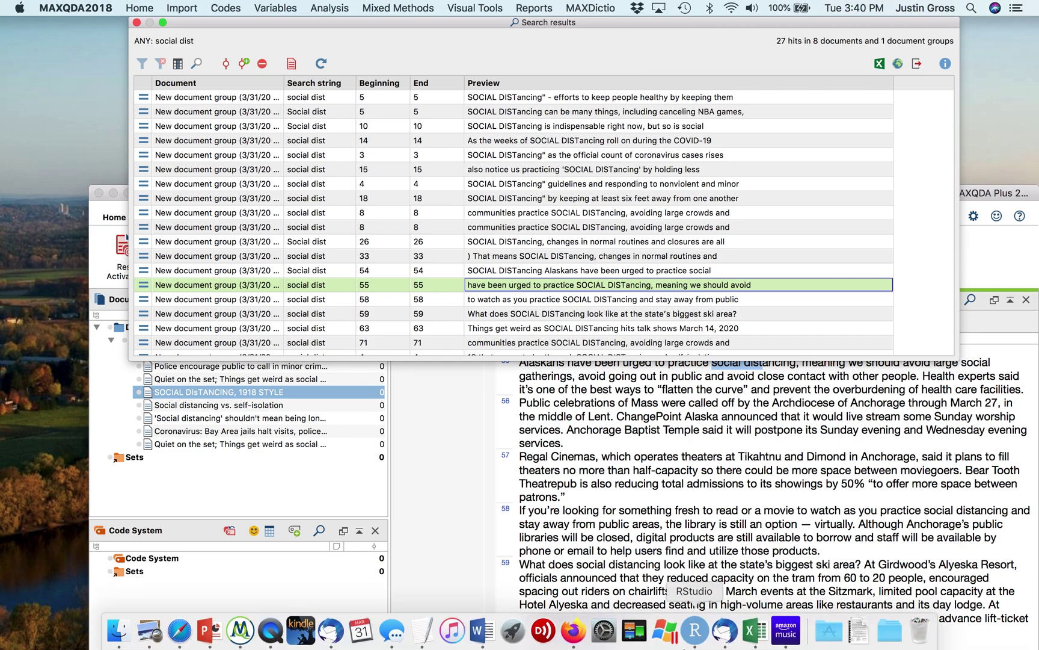
pyautogui.click(270, 632)
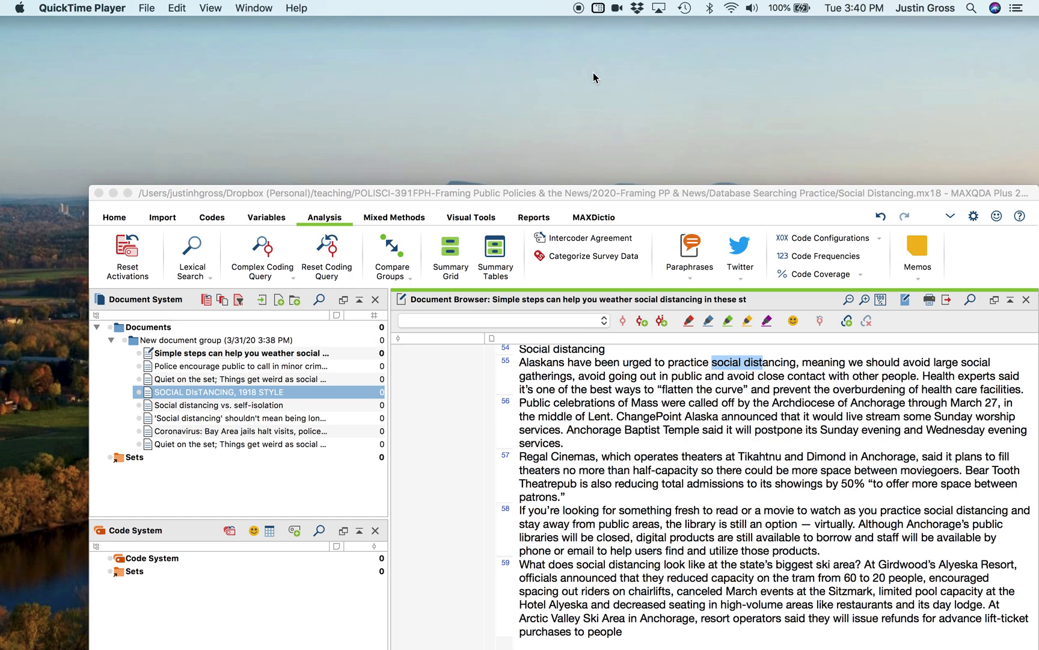